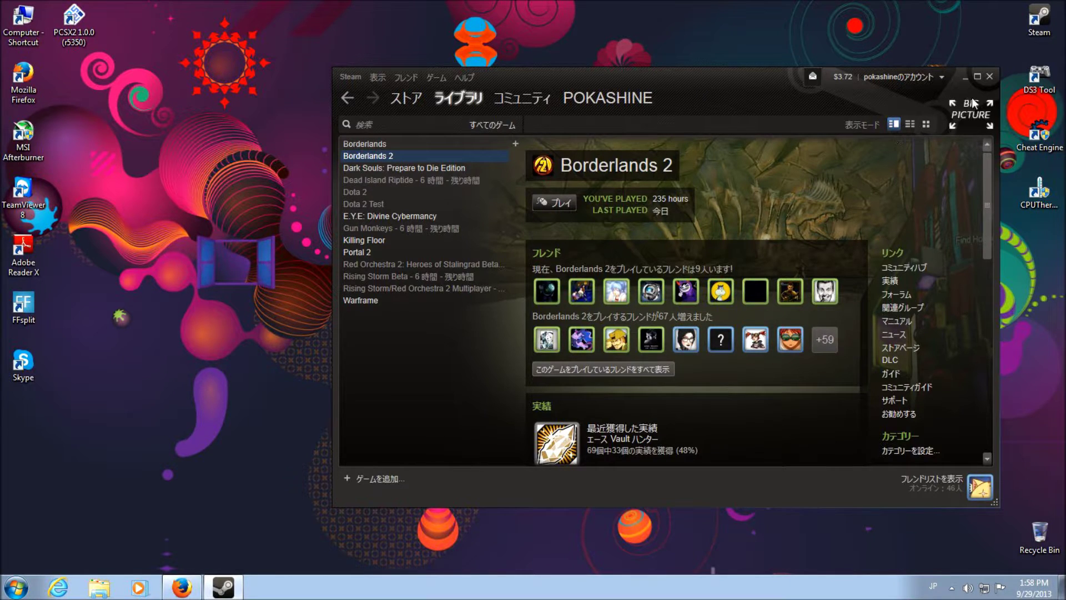
Launch Borderlands 2 from the Steam library and continue past its title screen to the main menu
{"action": "left_click", "coordinate": [1051, 132]}
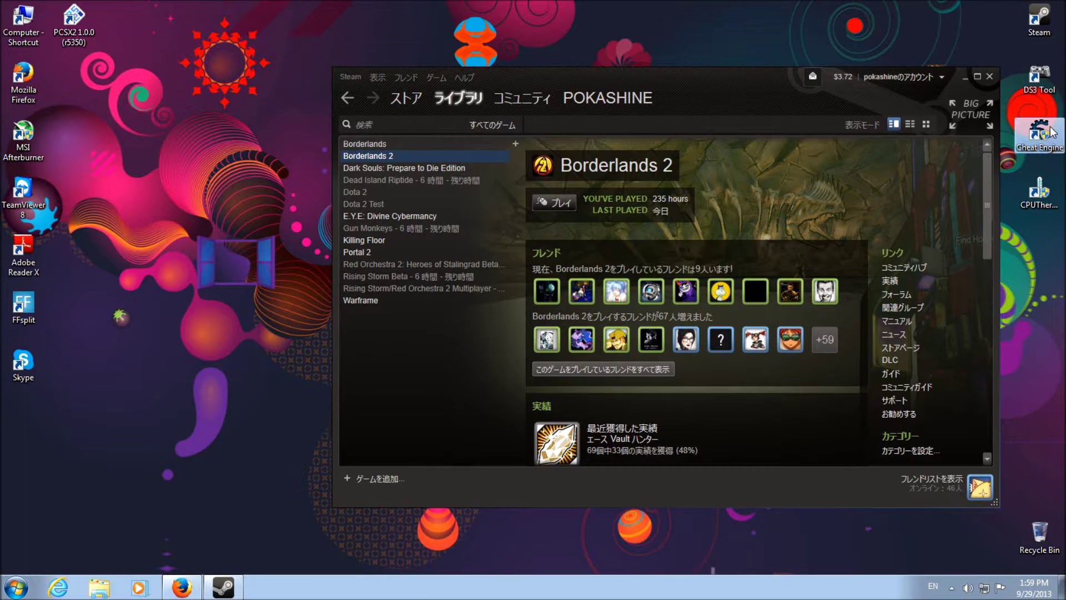
{"action": "left_click", "coordinate": [556, 204]}
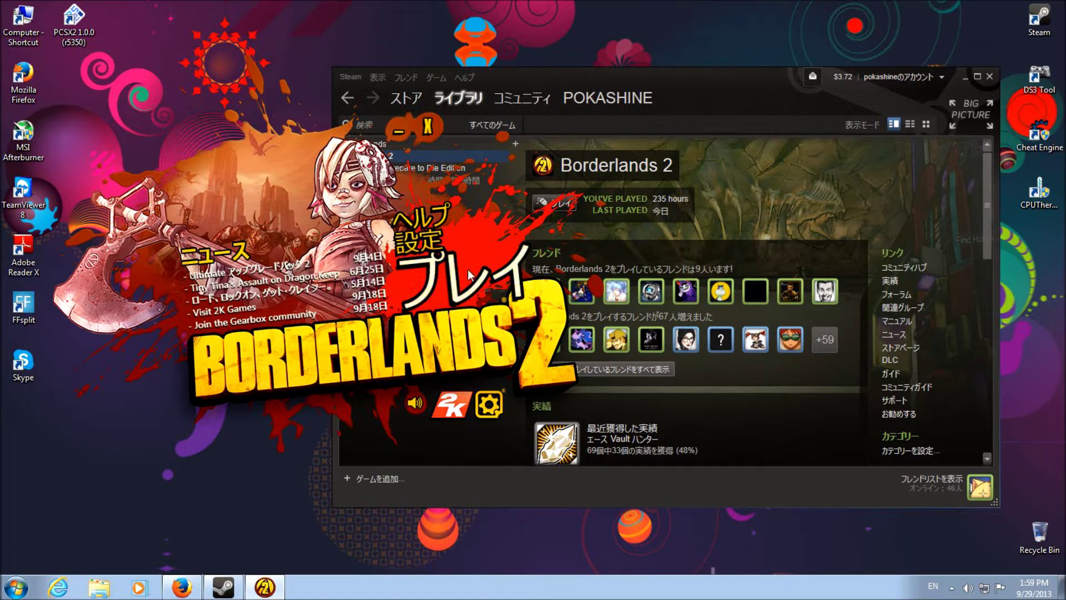
{"action": "left_click", "coordinate": [456, 285]}
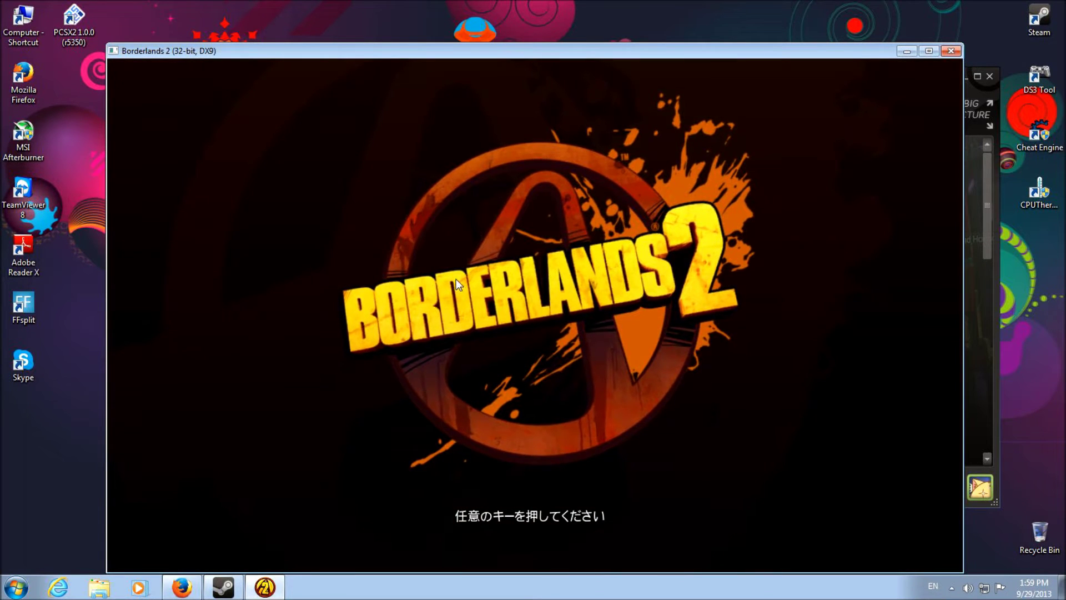
{"action": "key", "text": "Return"}
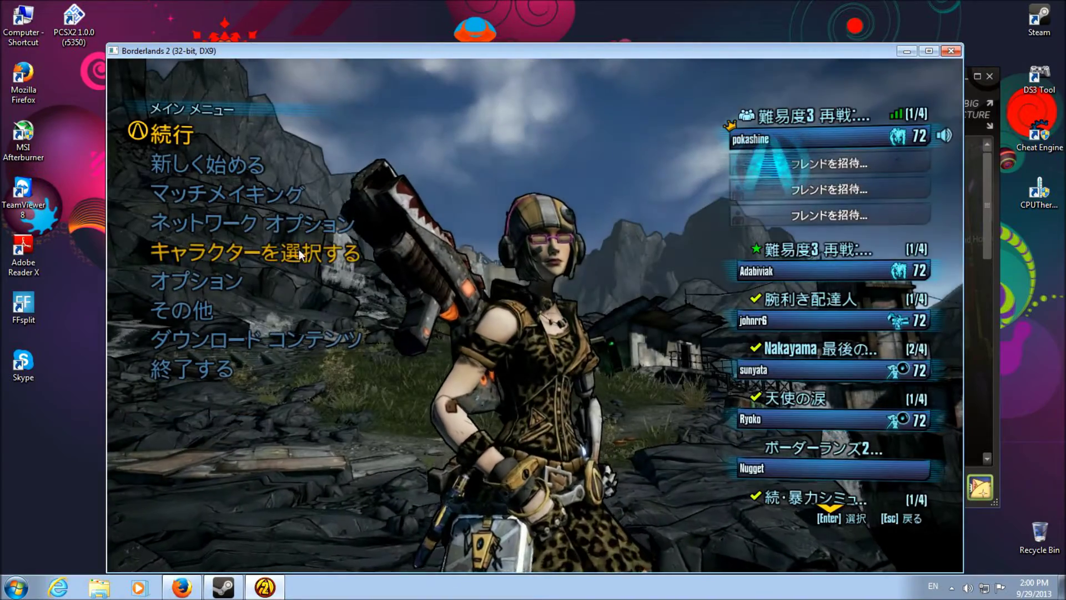
Load the level 72 Mechromancer character Waifu in Ultimate Vault Hunter mode
{"action": "left_click", "coordinate": [267, 254]}
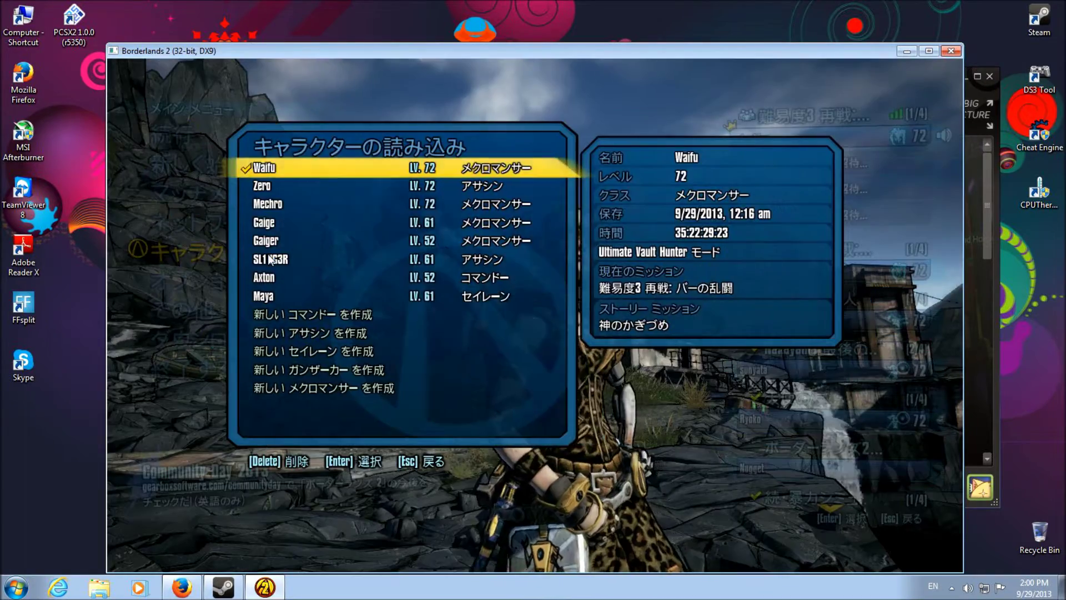
{"action": "left_click", "coordinate": [297, 168]}
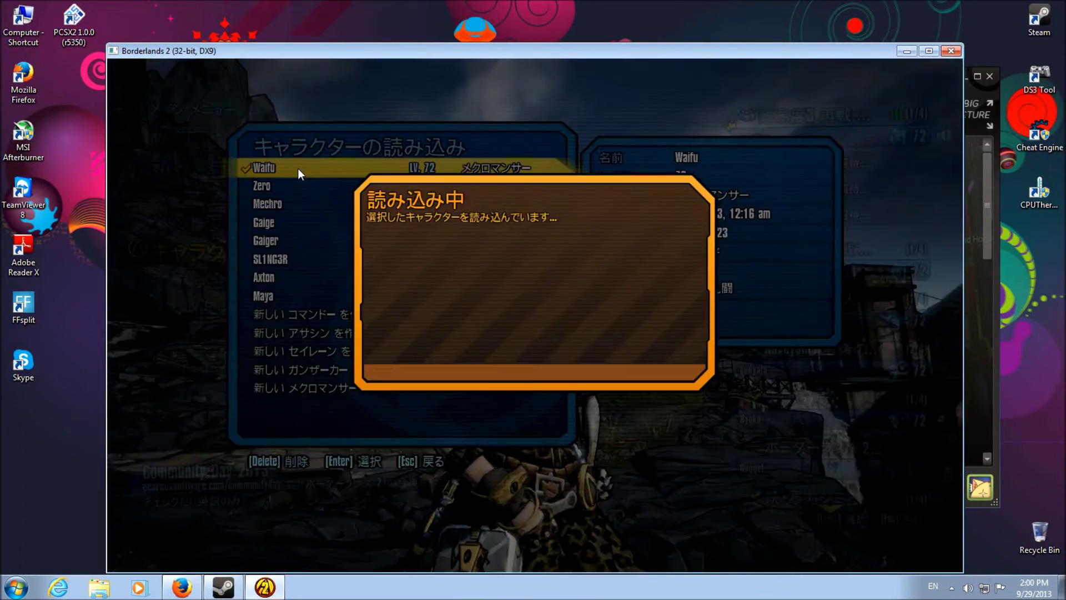
{"action": "left_click", "coordinate": [417, 303]}
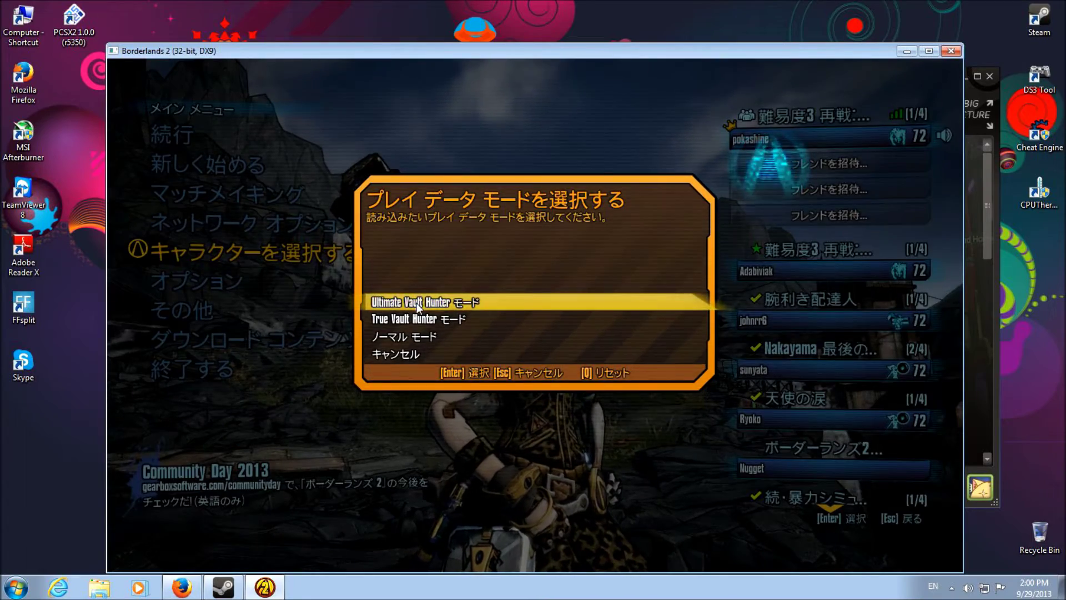
Restrict the network option to online invite only and continue the saved game at Overpower level 8
{"action": "left_click", "coordinate": [240, 221]}
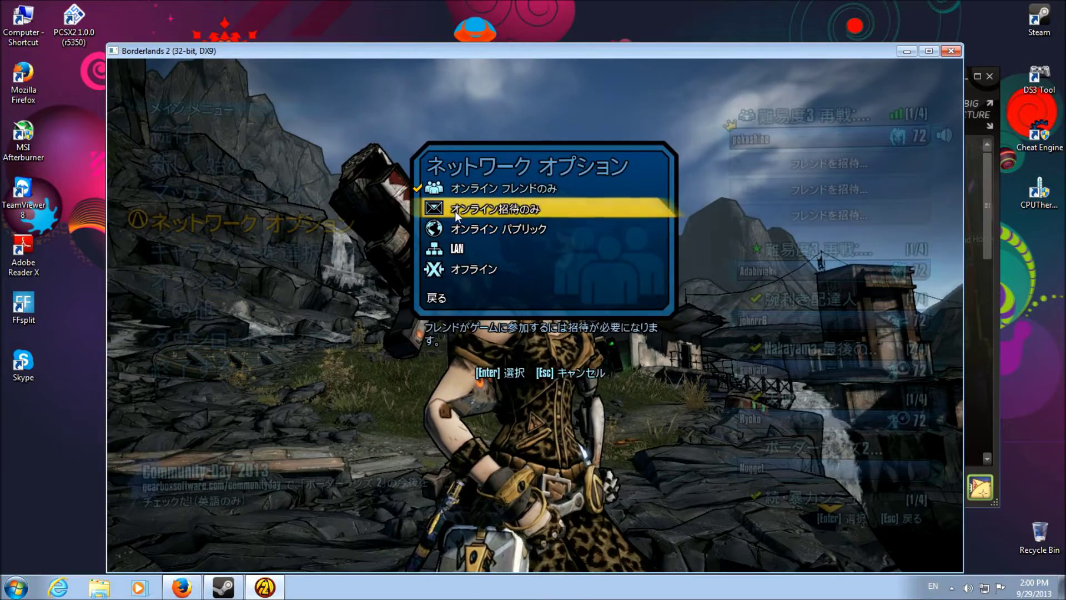
{"action": "left_click", "coordinate": [455, 210]}
{"action": "left_click", "coordinate": [179, 137]}
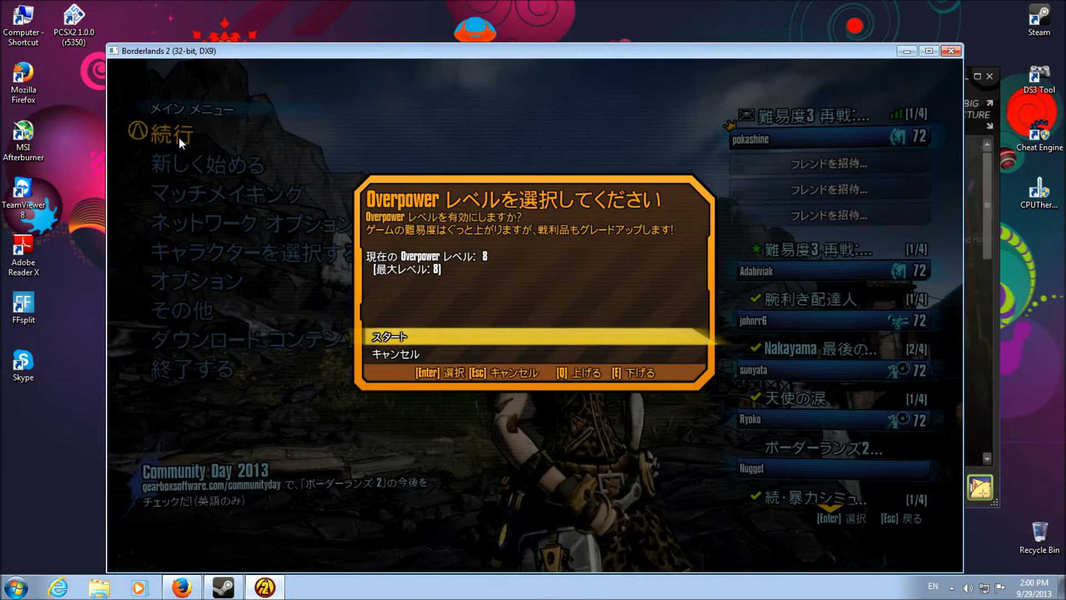
{"action": "left_click", "coordinate": [391, 338]}
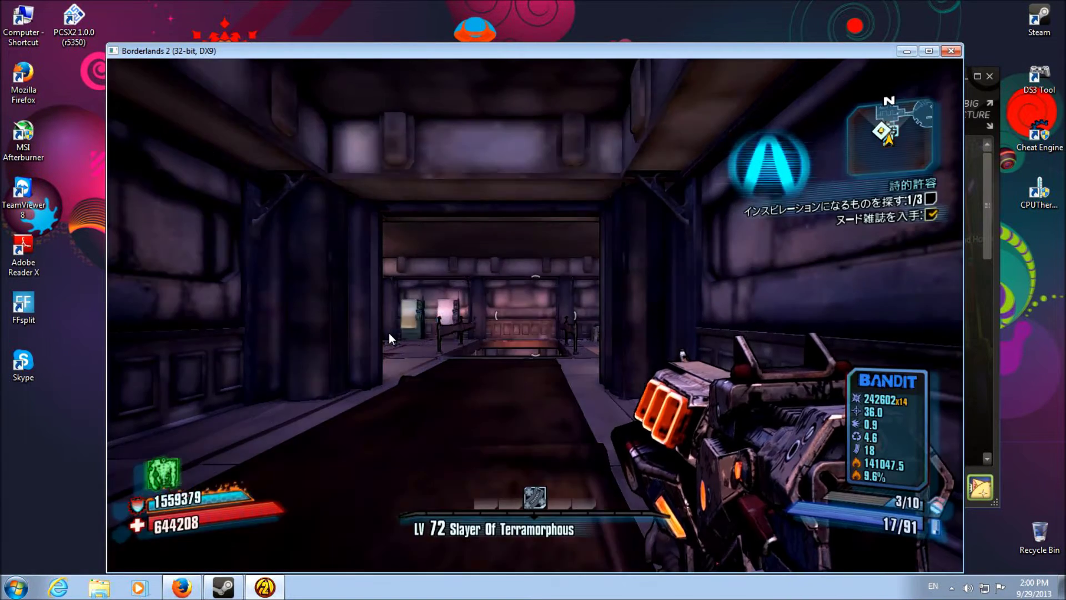
Swap the weapon in inventory slot 2 for the Sidewinder Hydra shotgun and return to the game
{"action": "key", "text": "m"}
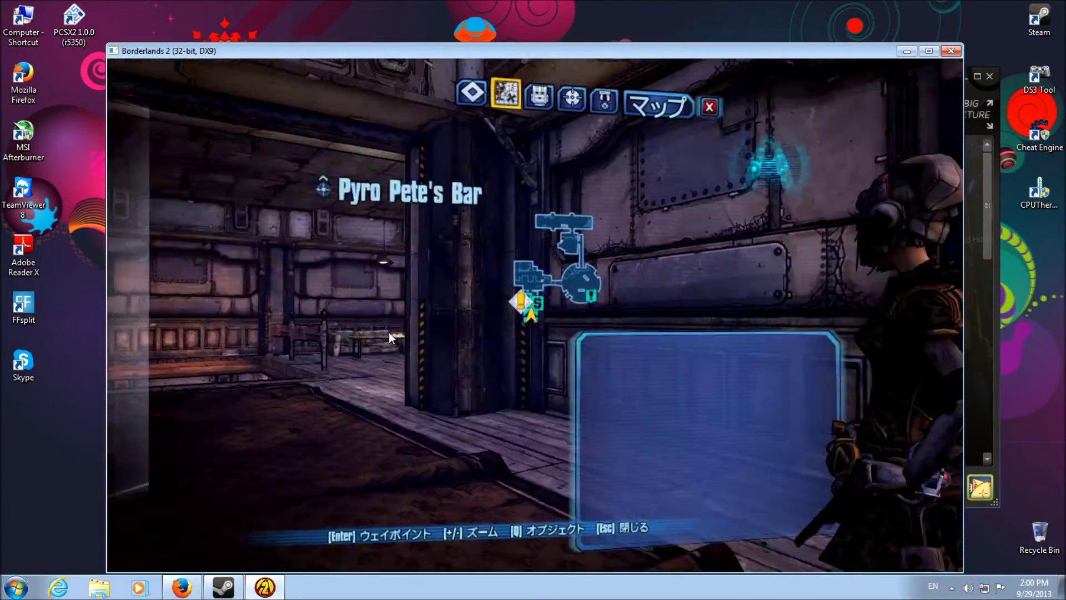
{"action": "left_click", "coordinate": [533, 97]}
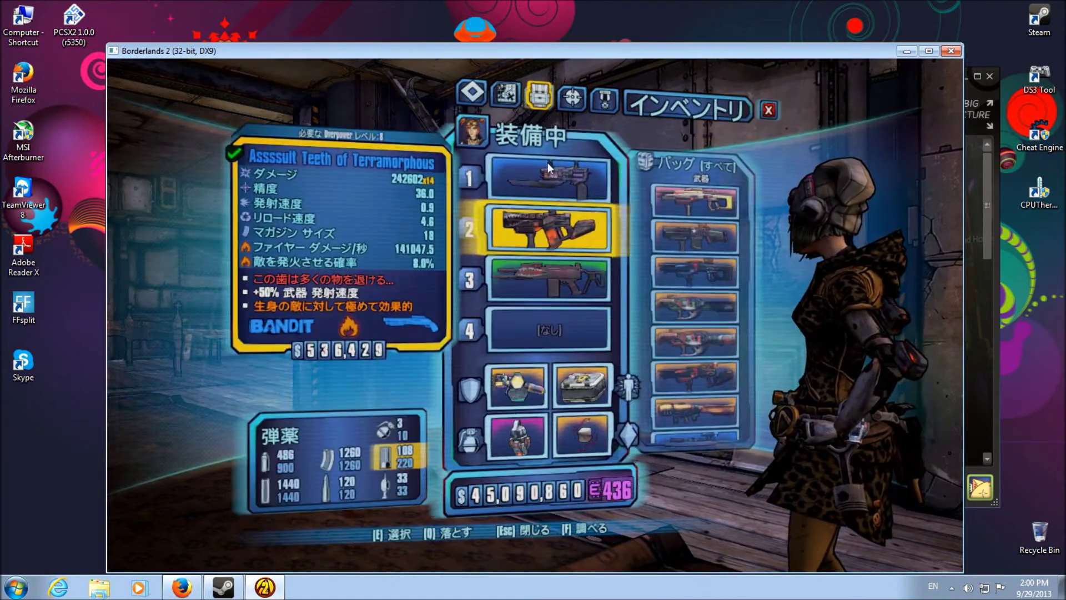
{"action": "left_click", "coordinate": [556, 230]}
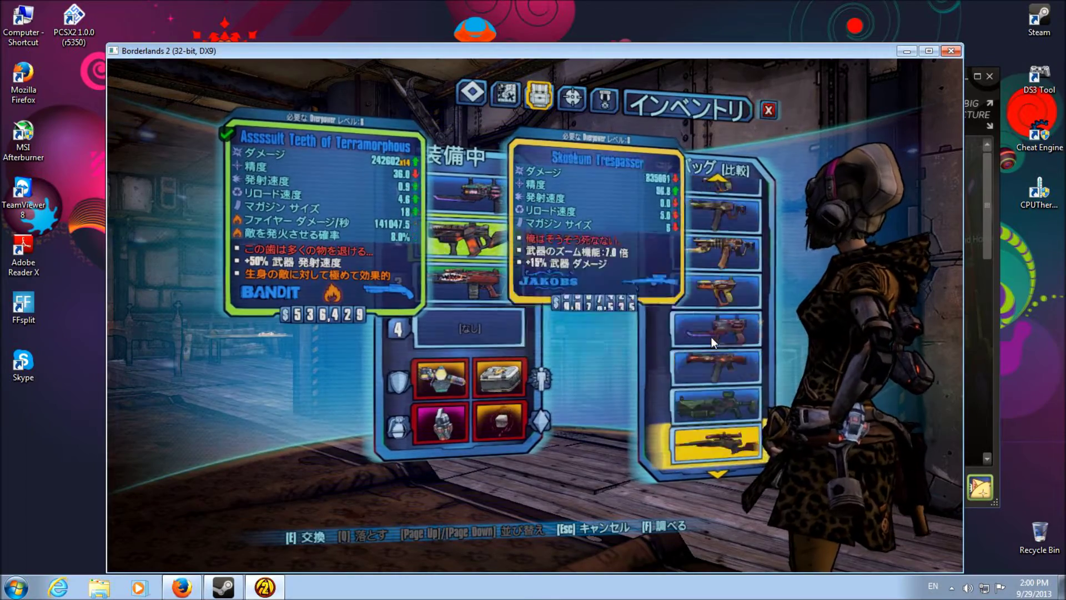
{"action": "left_click", "coordinate": [709, 365]}
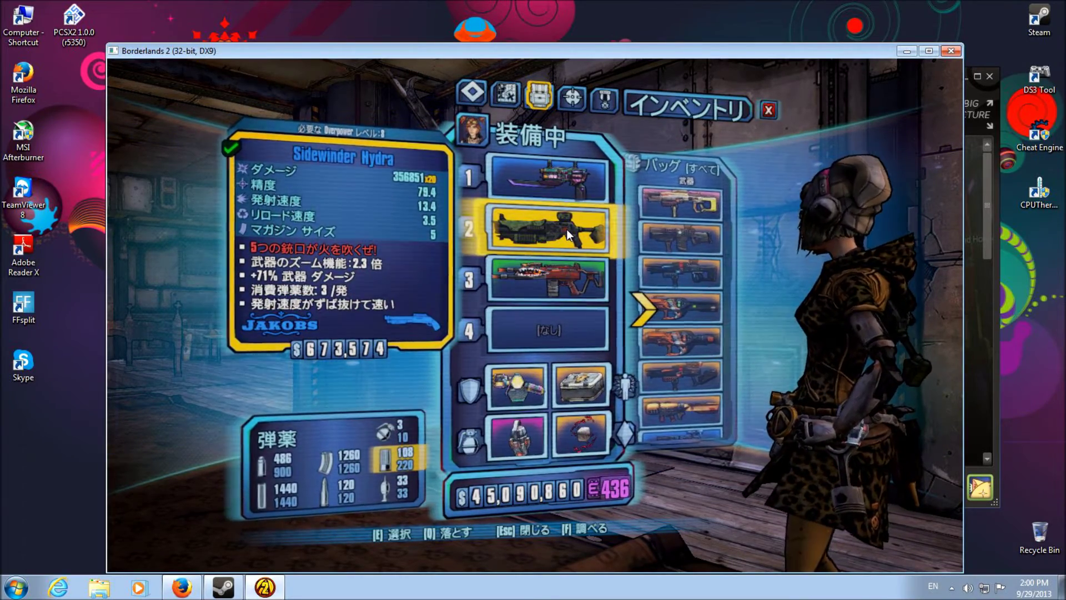
{"action": "key", "text": "Escape"}
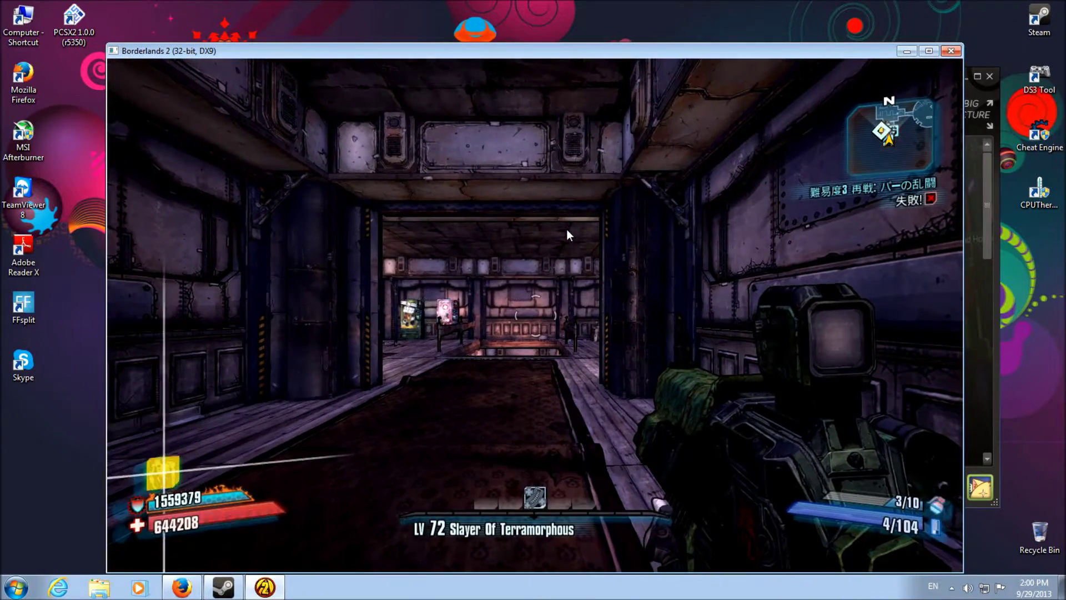
With the game paused, attach Cheat Engine to the Borderlands2.exe process and set the scan value type to Float
{"action": "key", "text": "w"}
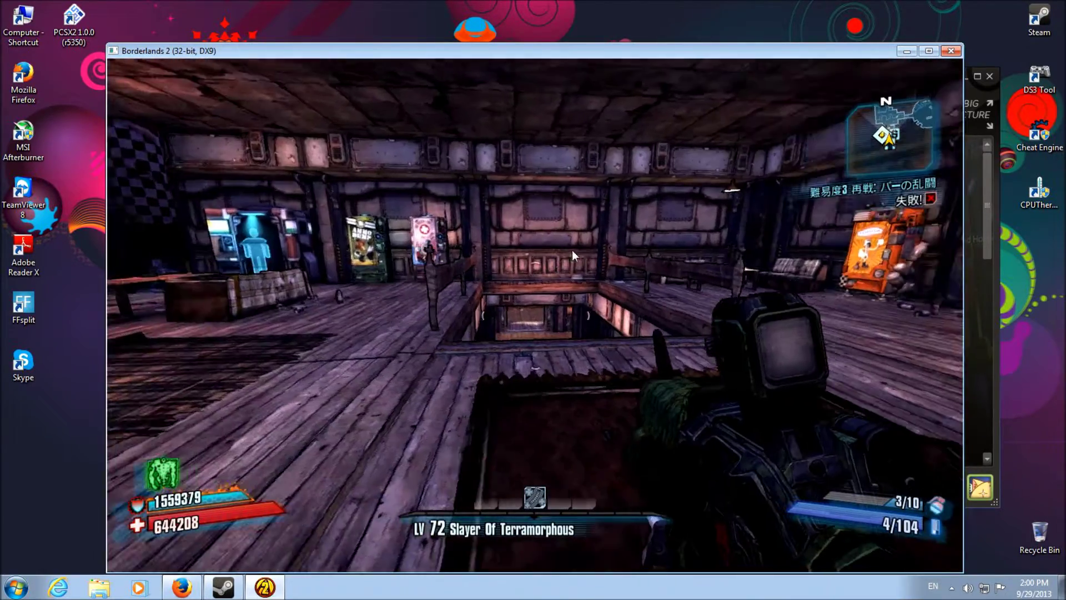
{"action": "key", "text": "Escape"}
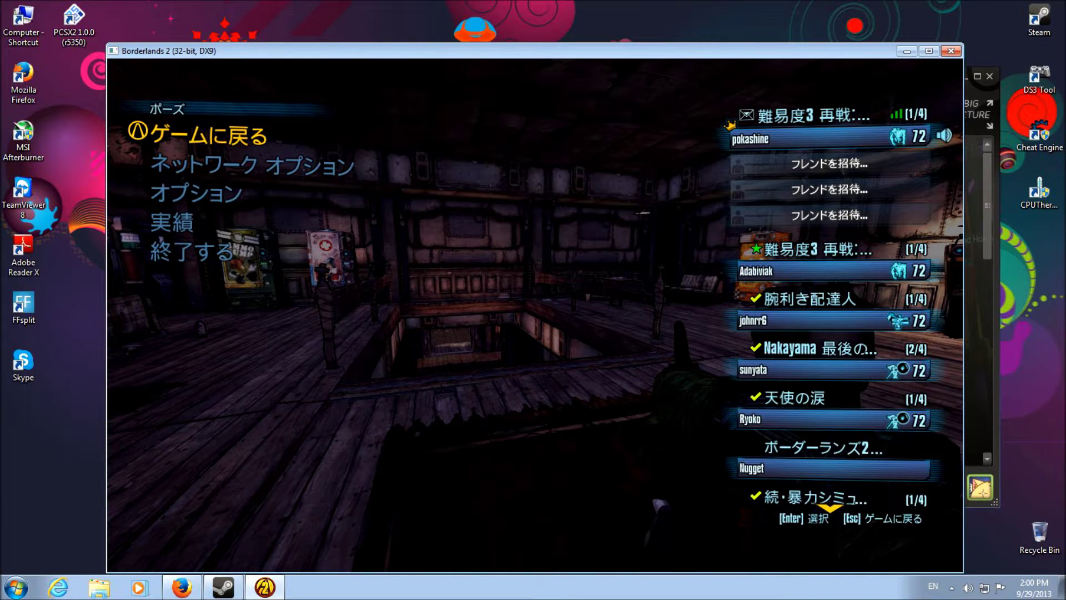
{"action": "left_click", "coordinate": [1046, 136]}
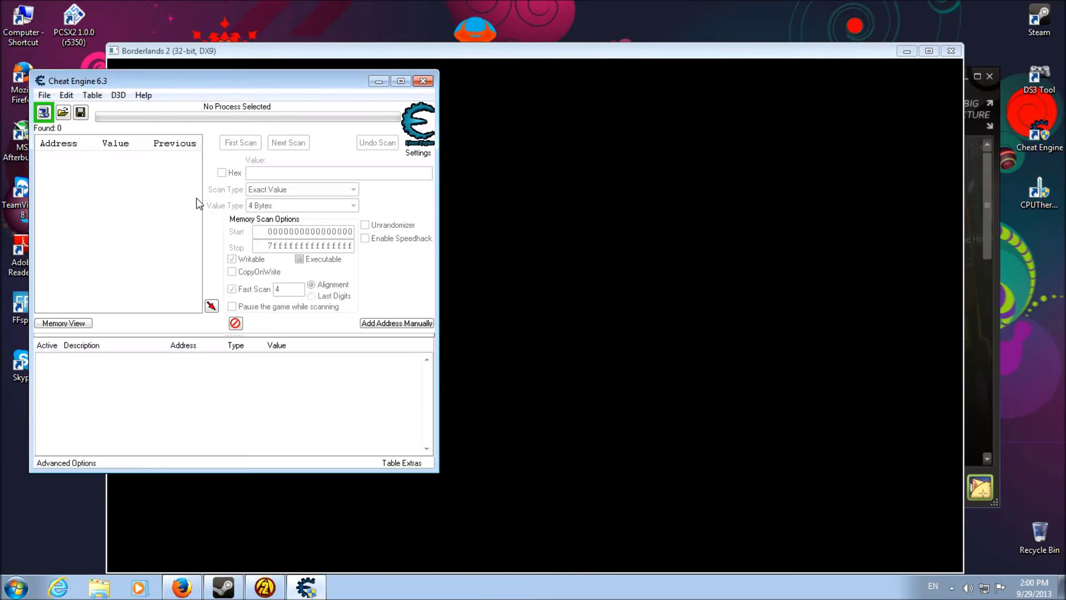
{"action": "left_click", "coordinate": [44, 114]}
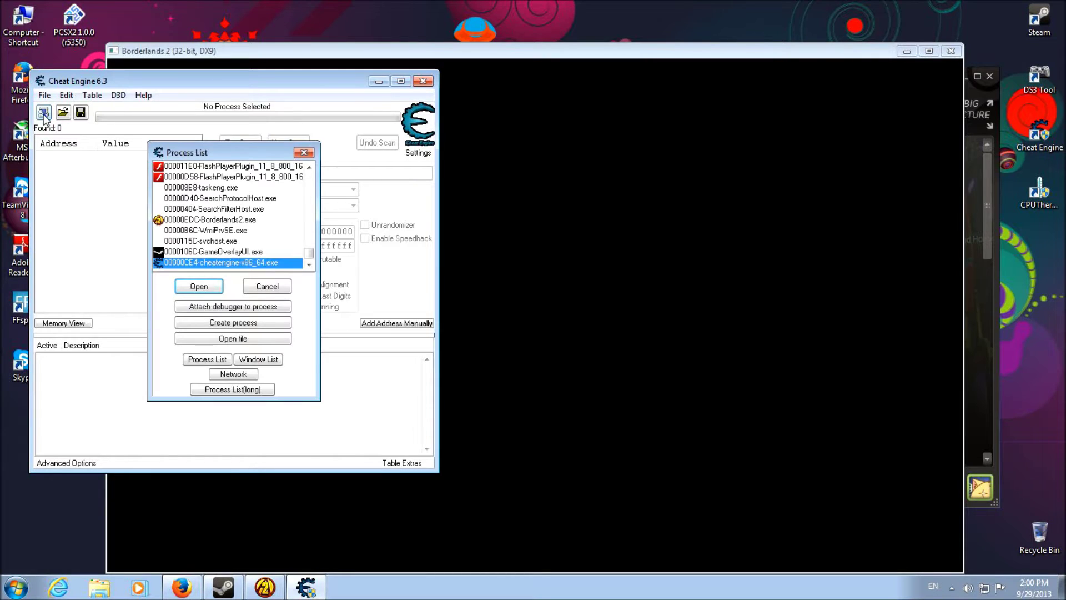
{"action": "double_click", "coordinate": [226, 220]}
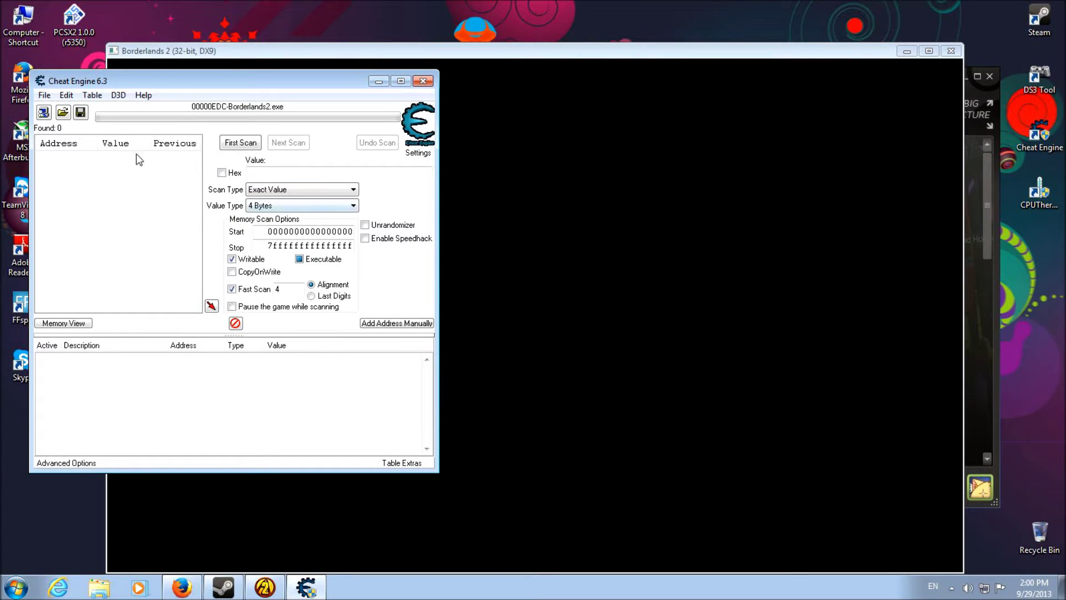
{"action": "left_click", "coordinate": [291, 206]}
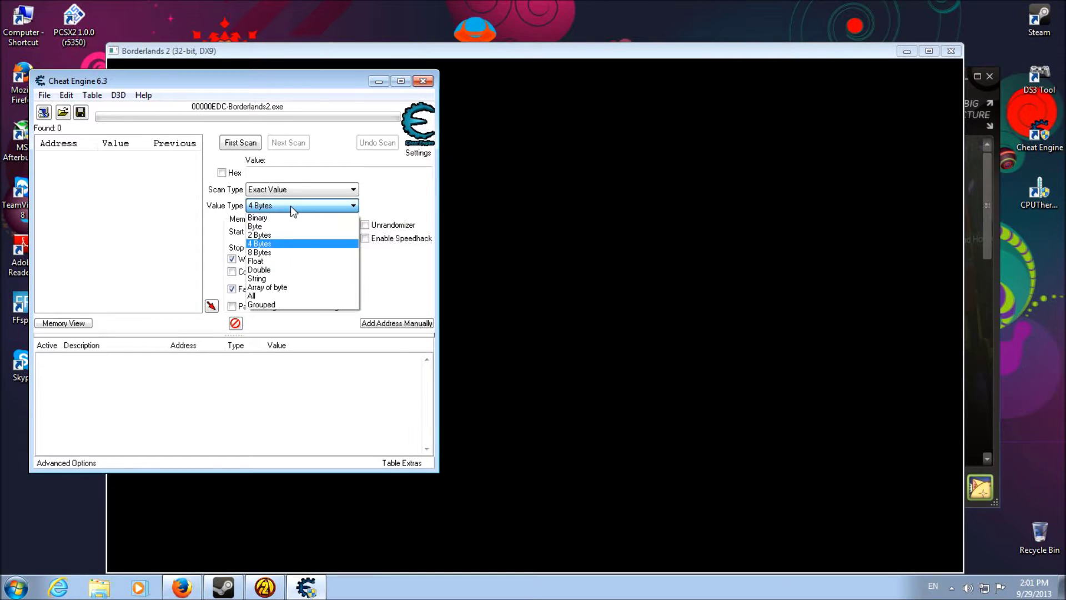
{"action": "left_click", "coordinate": [283, 261]}
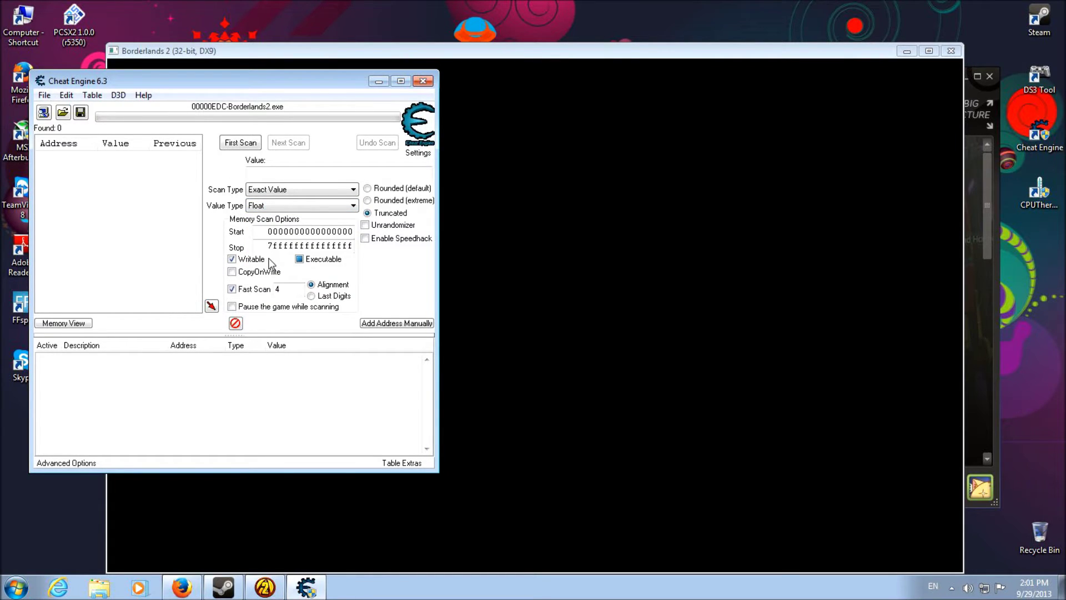
Switch back to Borderlands 2, resume play and replace the equipped class mod with the Legendary Anarchist Class MOD
{"action": "left_click", "coordinate": [582, 220]}
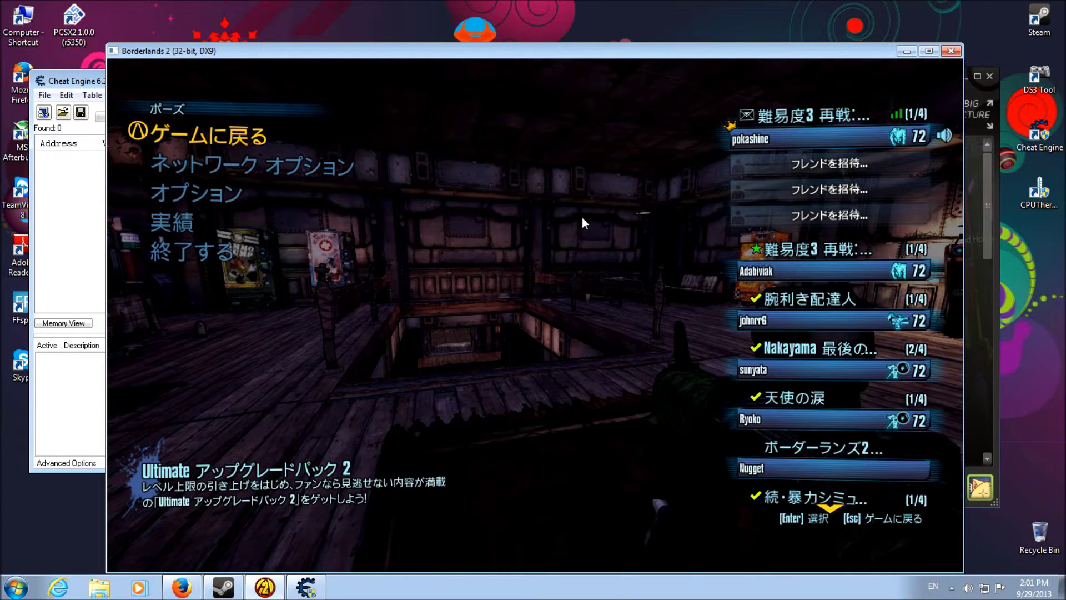
{"action": "key", "text": "Escape"}
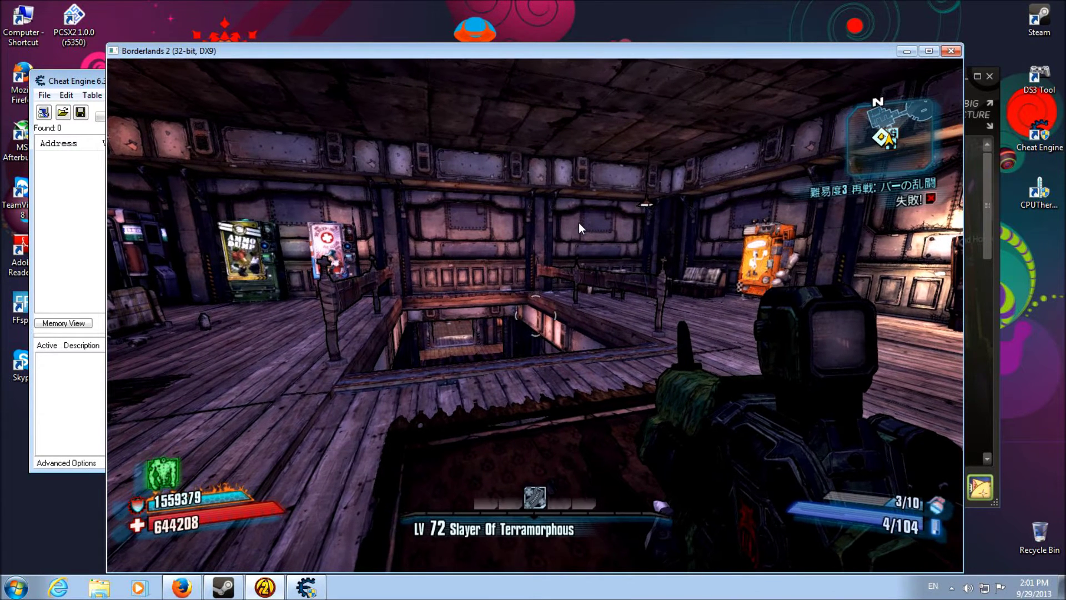
{"action": "key", "text": "Escape"}
{"action": "key", "text": "Tab"}
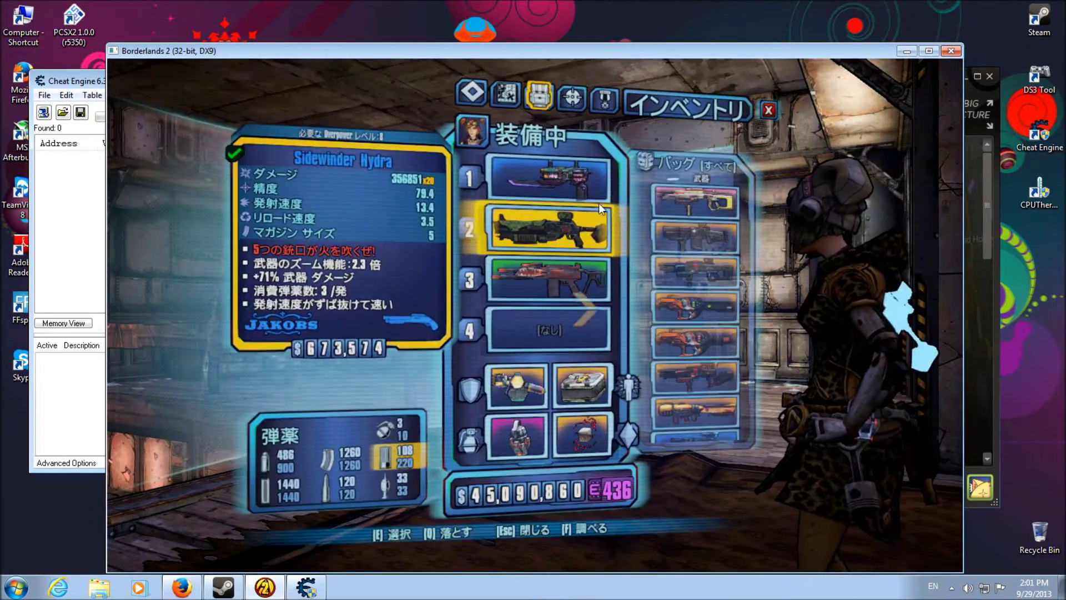
{"action": "mouse_move", "coordinate": [569, 385]}
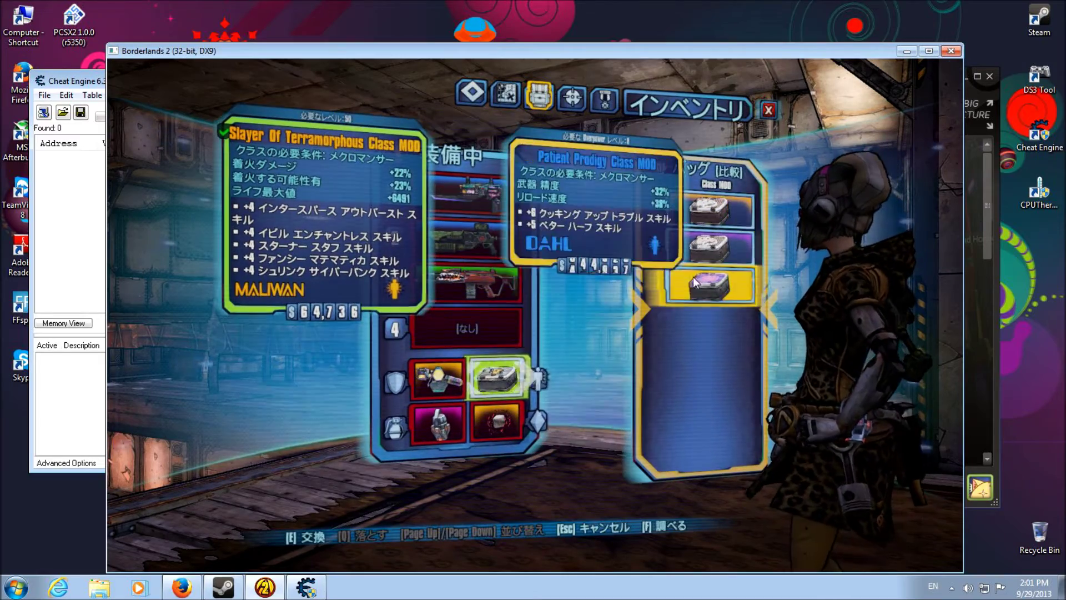
{"action": "double_click", "coordinate": [716, 214]}
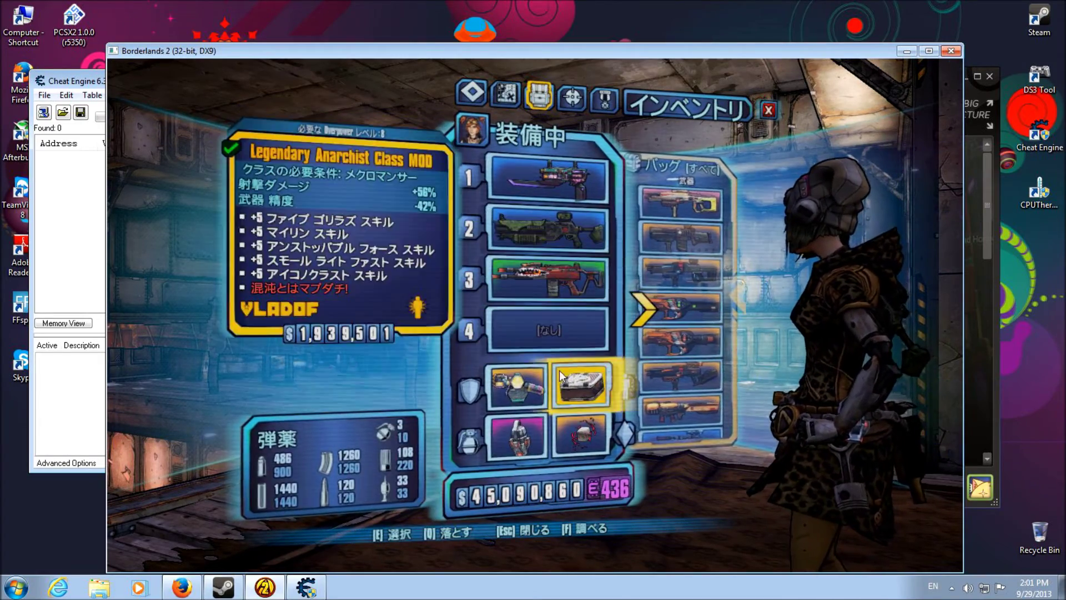
{"action": "mouse_move", "coordinate": [532, 384]}
{"action": "key", "text": "Escape"}
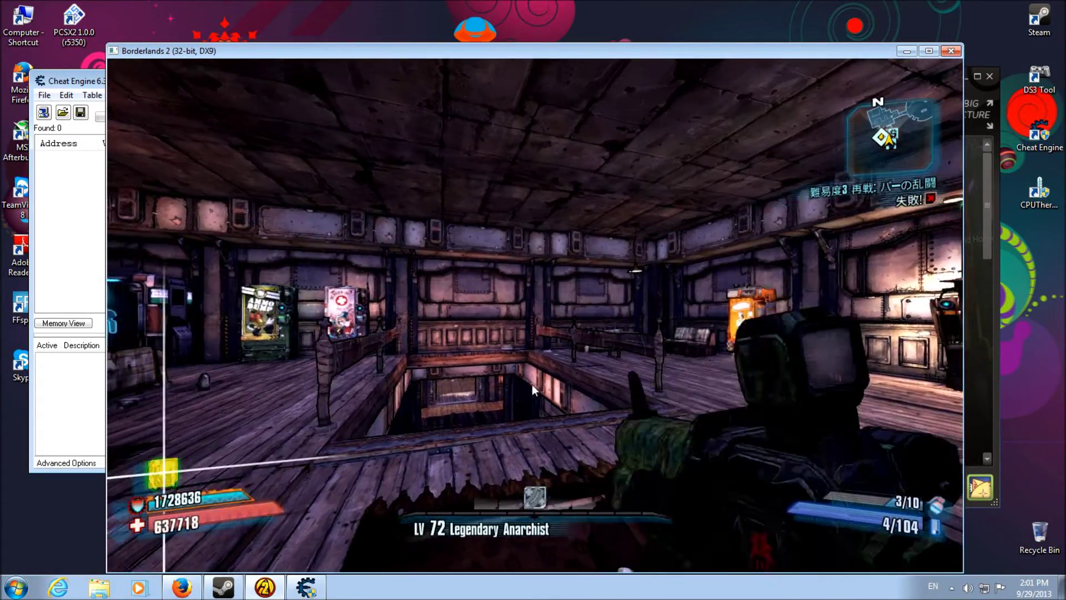
Go down to Pyro Pete's bar, fire the shotgun at the enemies, reload, and return to the vending machine room upstairs
{"action": "key", "text": "w"}
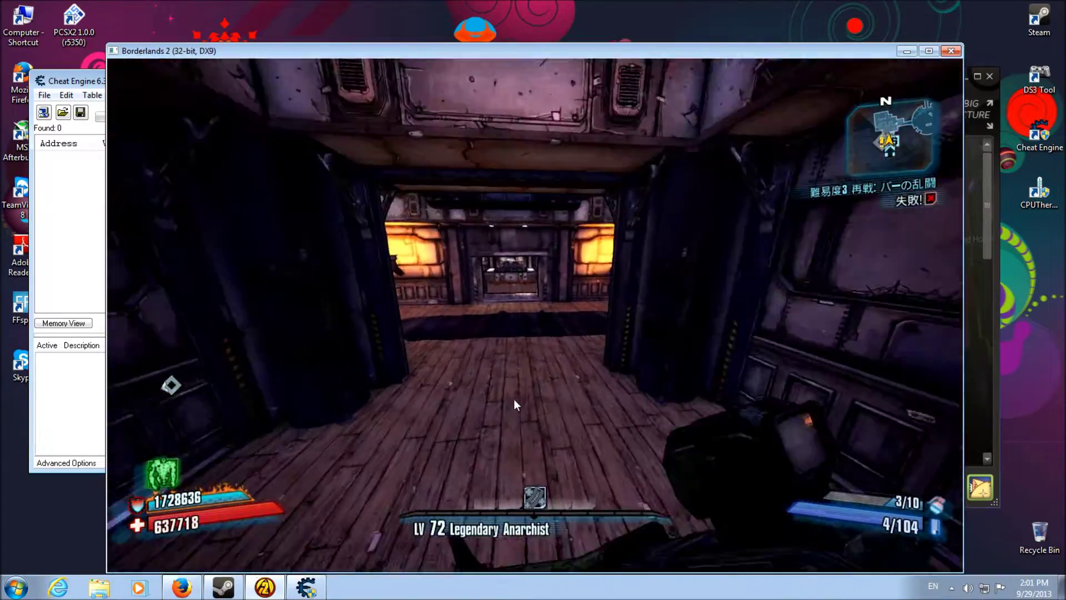
{"action": "key", "text": "w"}
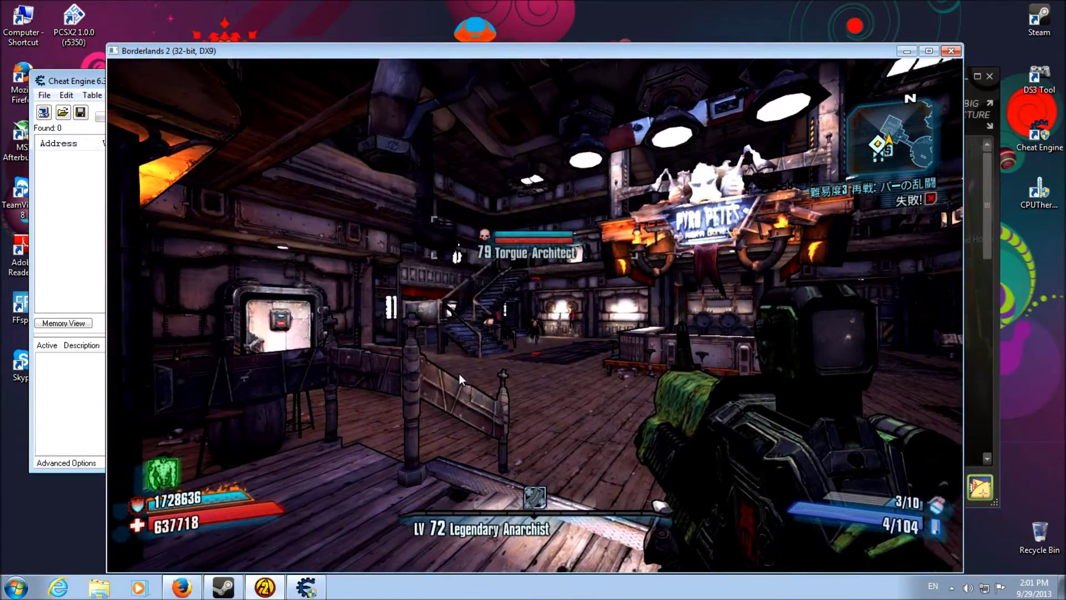
{"action": "left_click", "coordinate": [459, 374]}
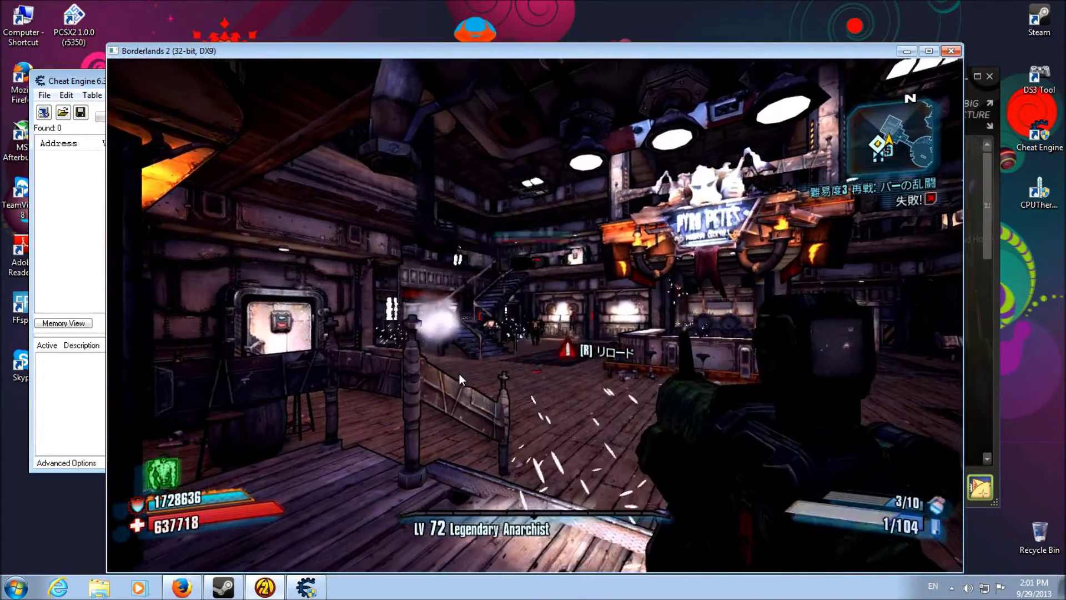
{"action": "key", "text": "w"}
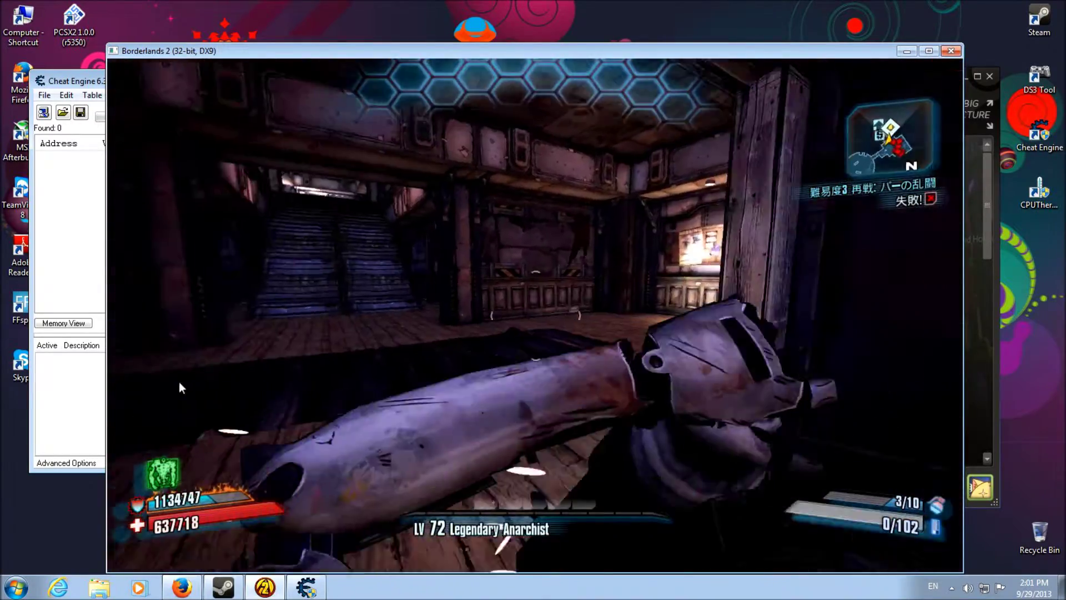
{"action": "key", "text": "w"}
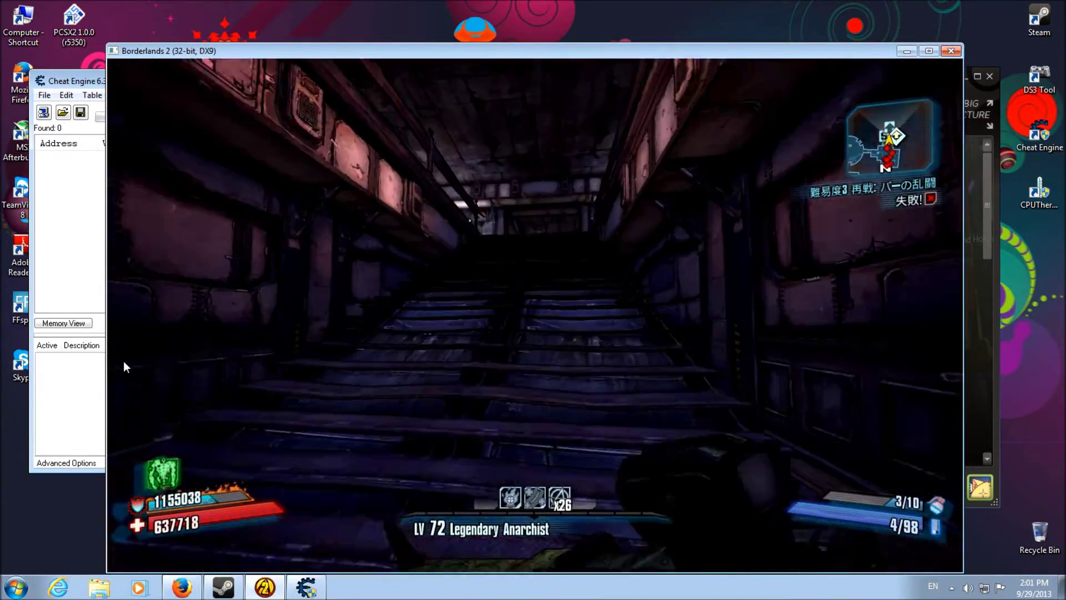
{"action": "key", "text": "w"}
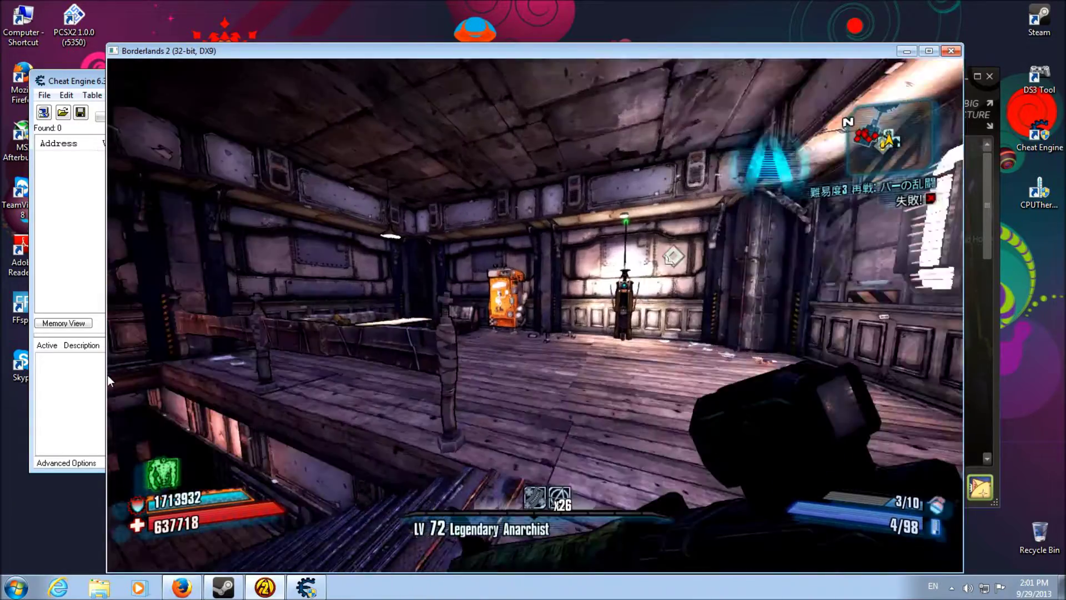
{"action": "key", "text": "w"}
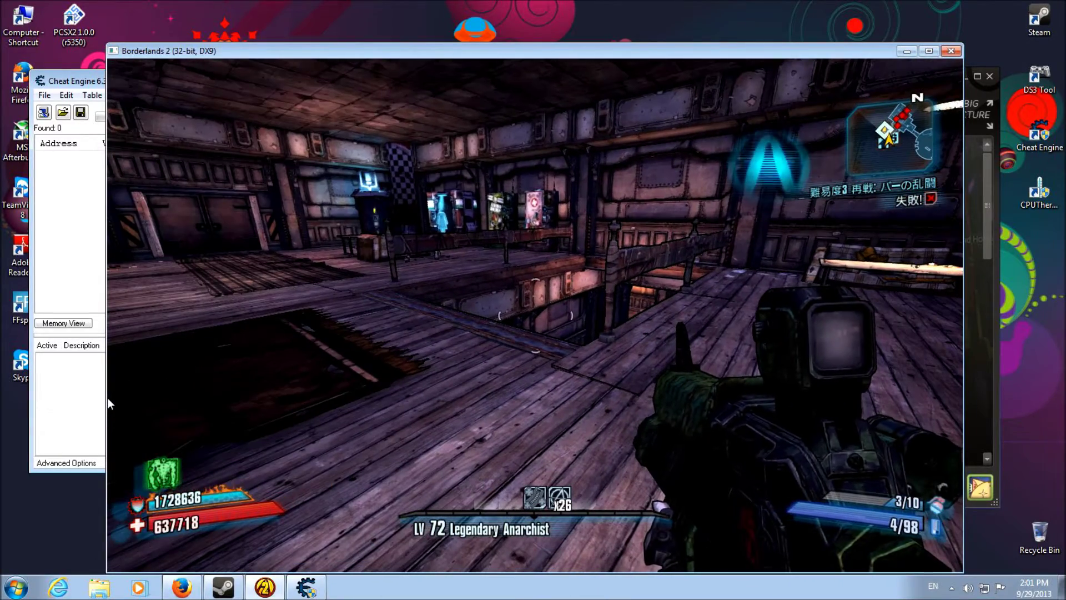
Pause the game, switch to Cheat Engine and run a first exact-value float scan for 26
{"action": "key", "text": "Escape"}
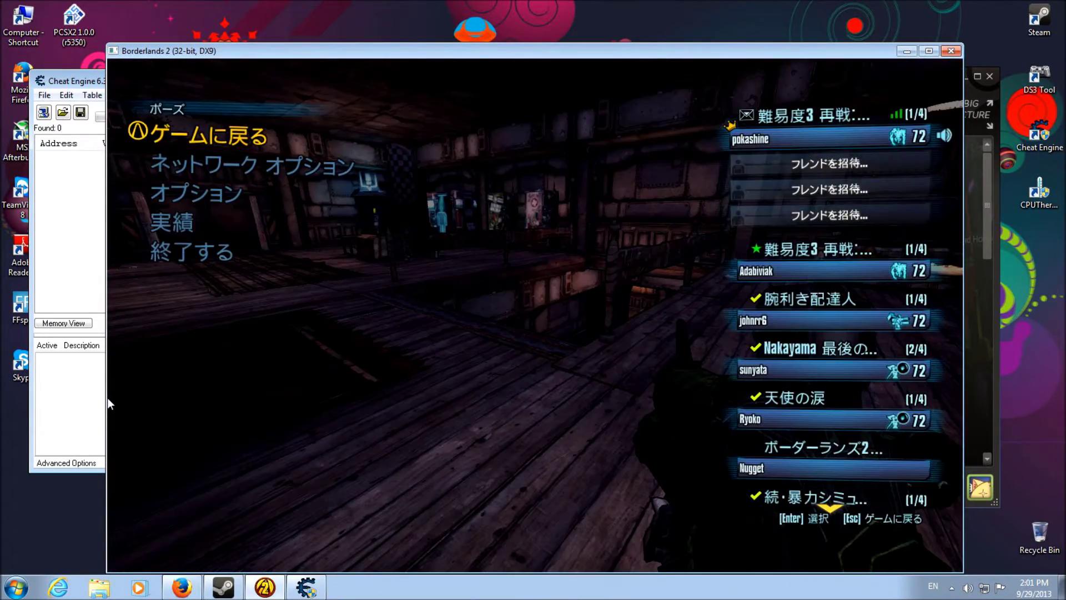
{"action": "left_click", "coordinate": [92, 83]}
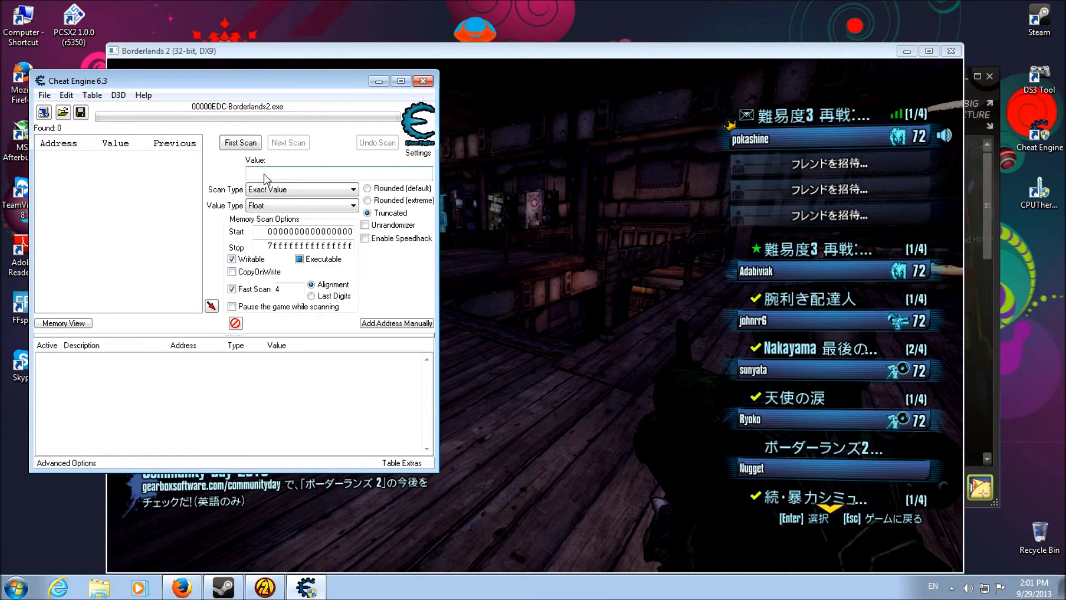
{"action": "key", "text": "Return"}
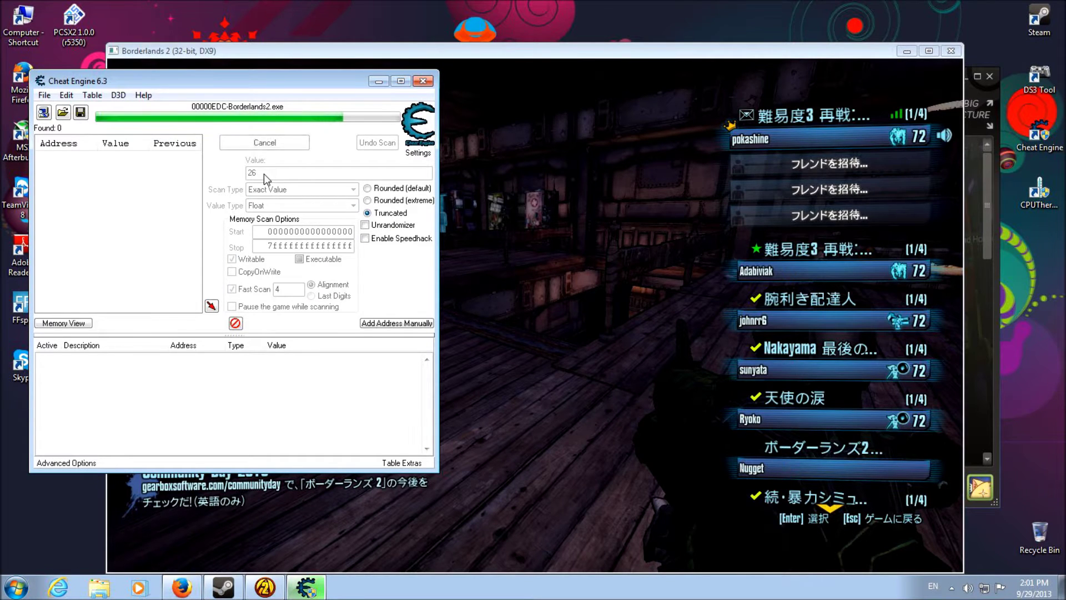
{"action": "mouse_move", "coordinate": [198, 155]}
{"action": "left_mouse_down"}
{"action": "mouse_move", "coordinate": [194, 295]}
{"action": "mouse_move", "coordinate": [206, 150]}
{"action": "left_mouse_up"}
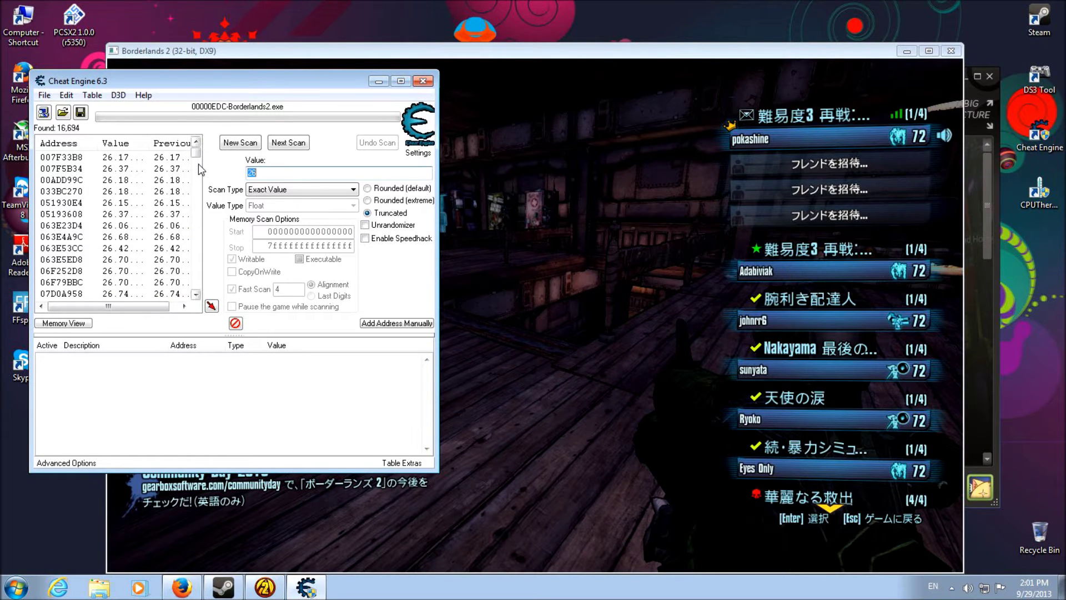
Resume Borderlands 2, go down to Pyro Pete's bar, fire at the Torque Architect, reload and return to the vending machine room upstairs
{"action": "left_click", "coordinate": [537, 228]}
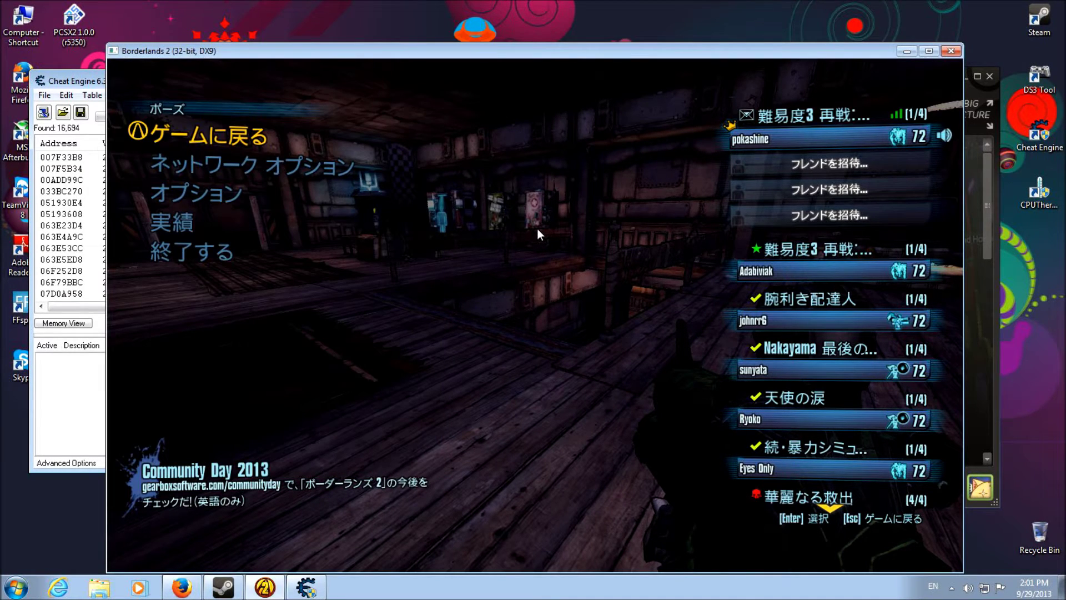
{"action": "key", "text": "Escape"}
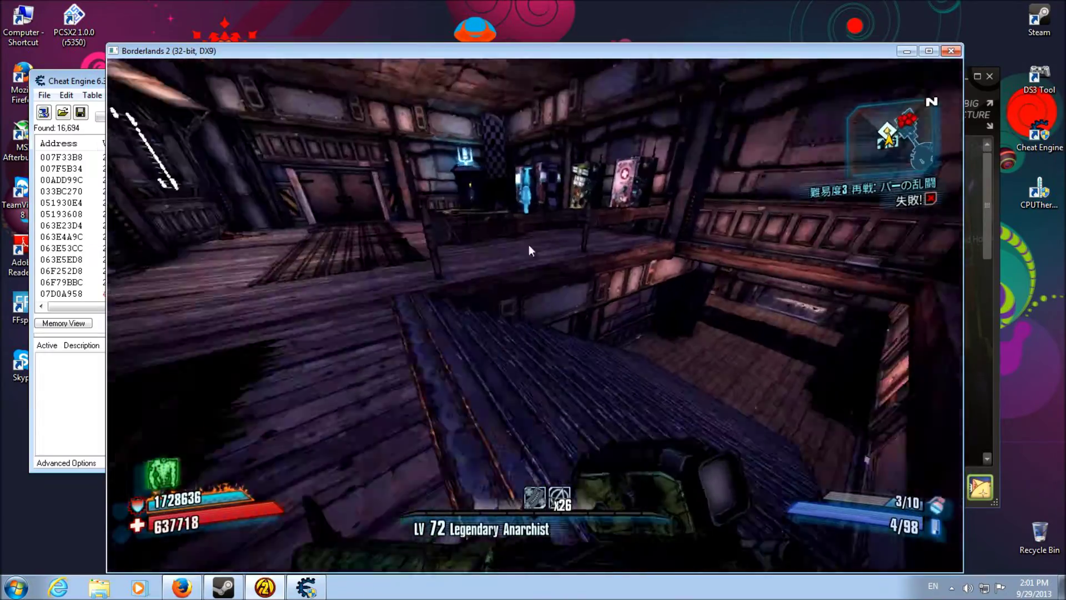
{"action": "key", "text": "w"}
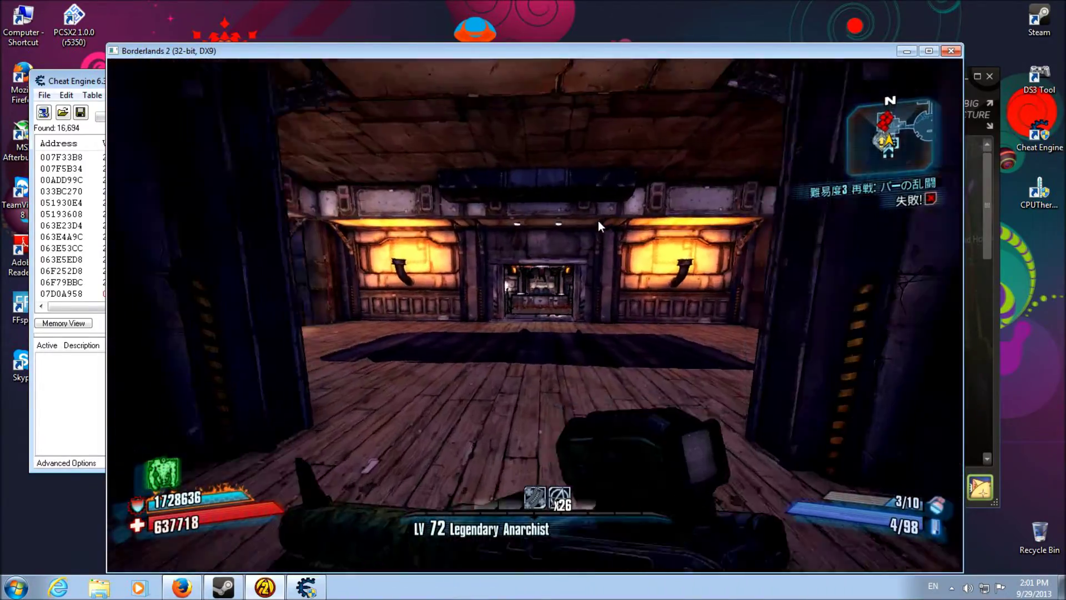
{"action": "key", "text": "w"}
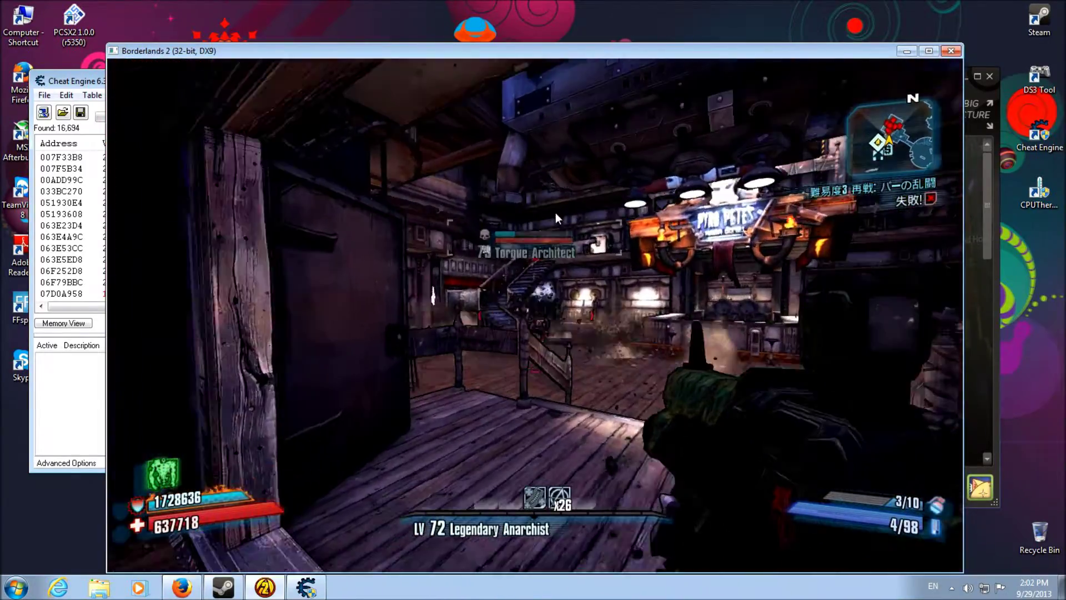
{"action": "left_click", "coordinate": [555, 213]}
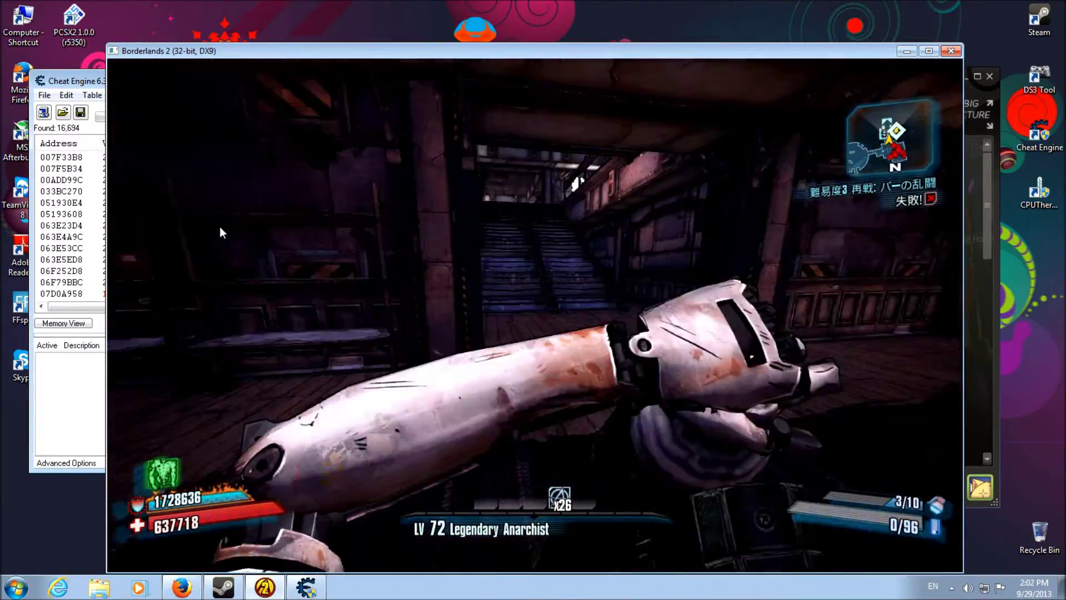
{"action": "key", "text": "w"}
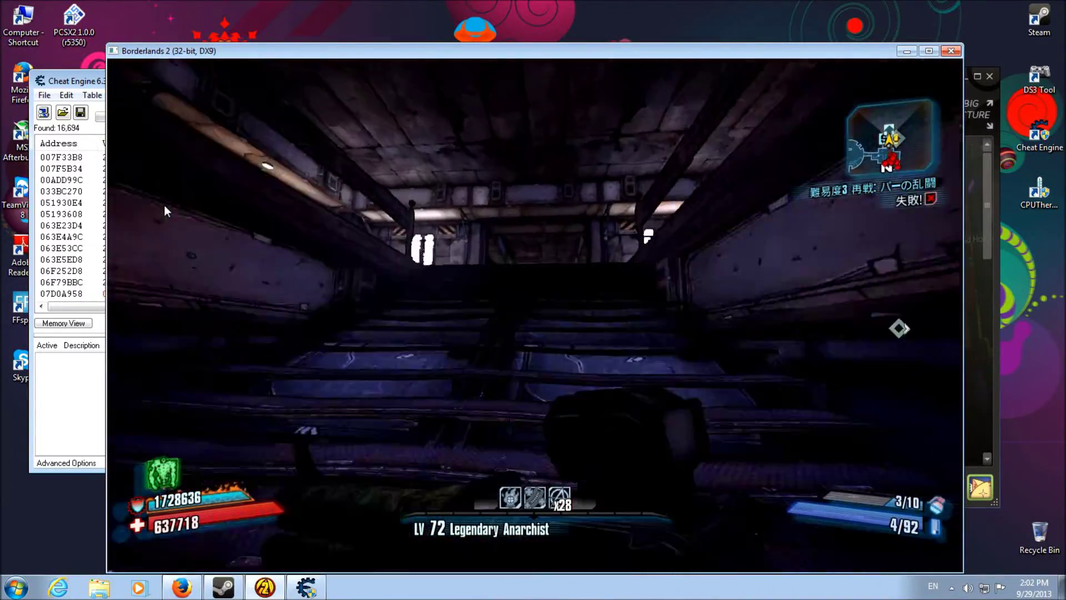
{"action": "key", "text": "w"}
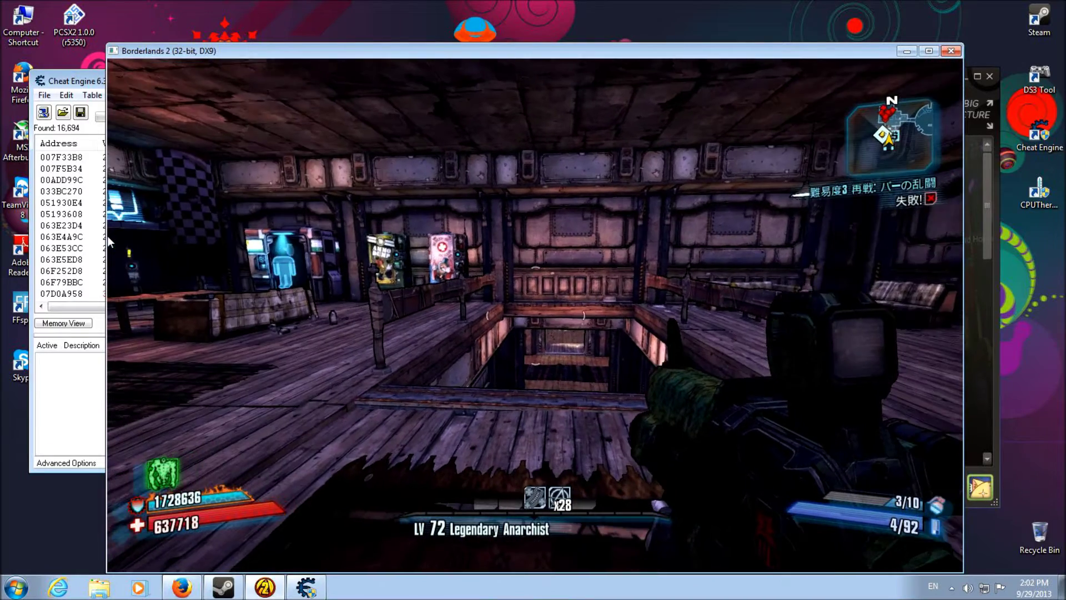
Pause the game again, switch to Cheat Engine and narrow the results with a next scan for 28
{"action": "key", "text": "Escape"}
{"action": "left_click", "coordinate": [104, 83]}
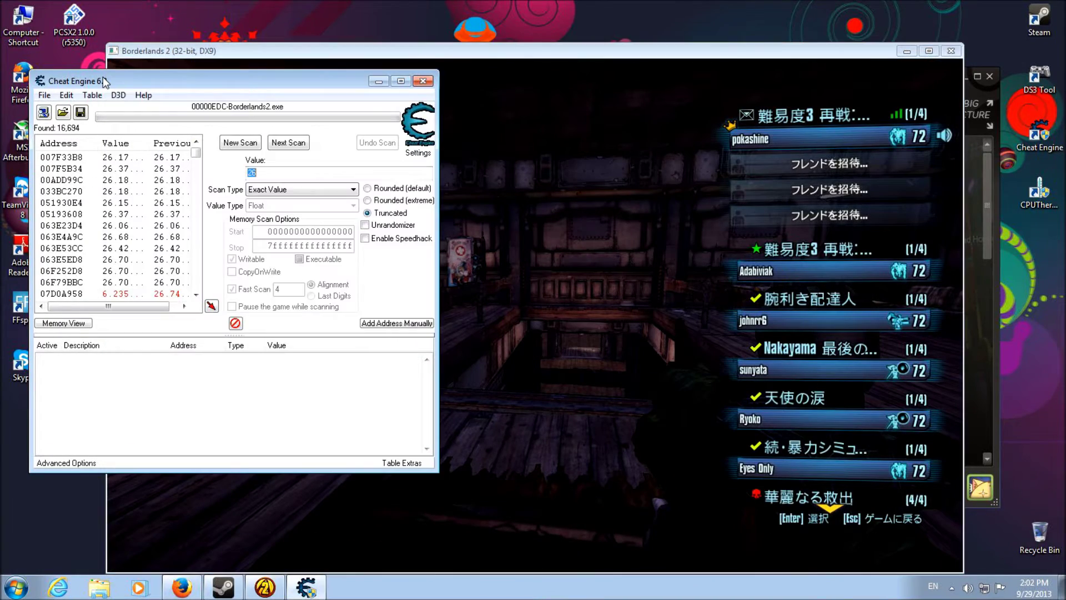
{"action": "type", "text": "28"}
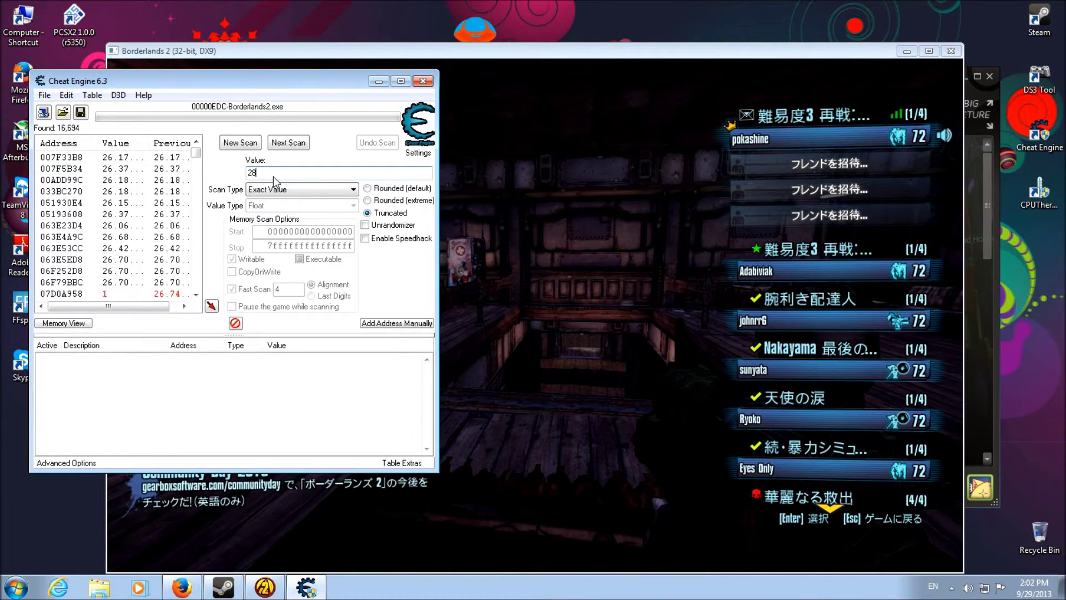
{"action": "key", "text": "Return"}
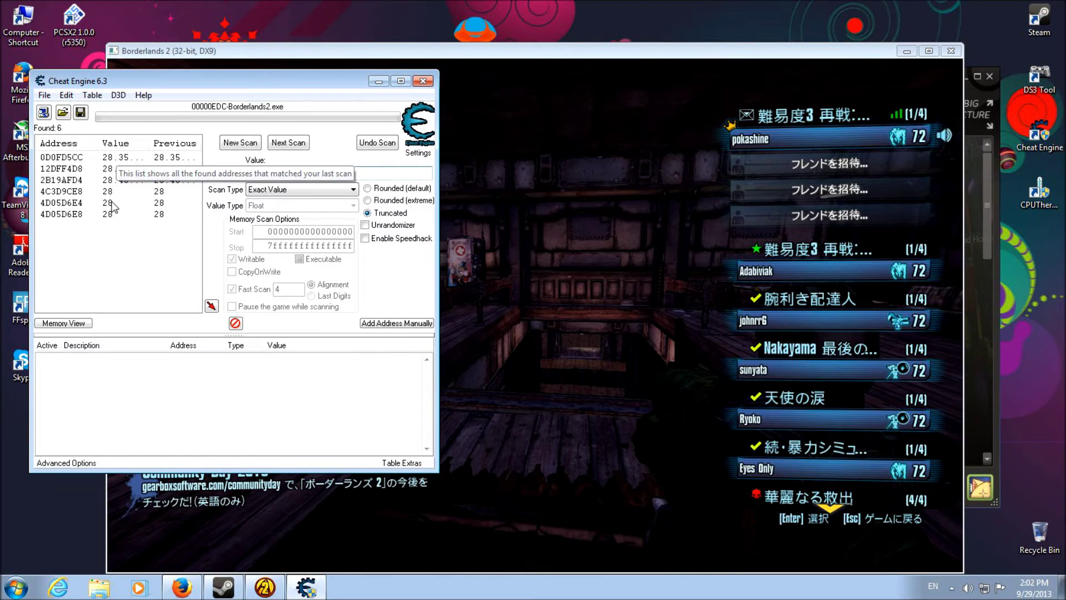
{"action": "left_click", "coordinate": [68, 206]}
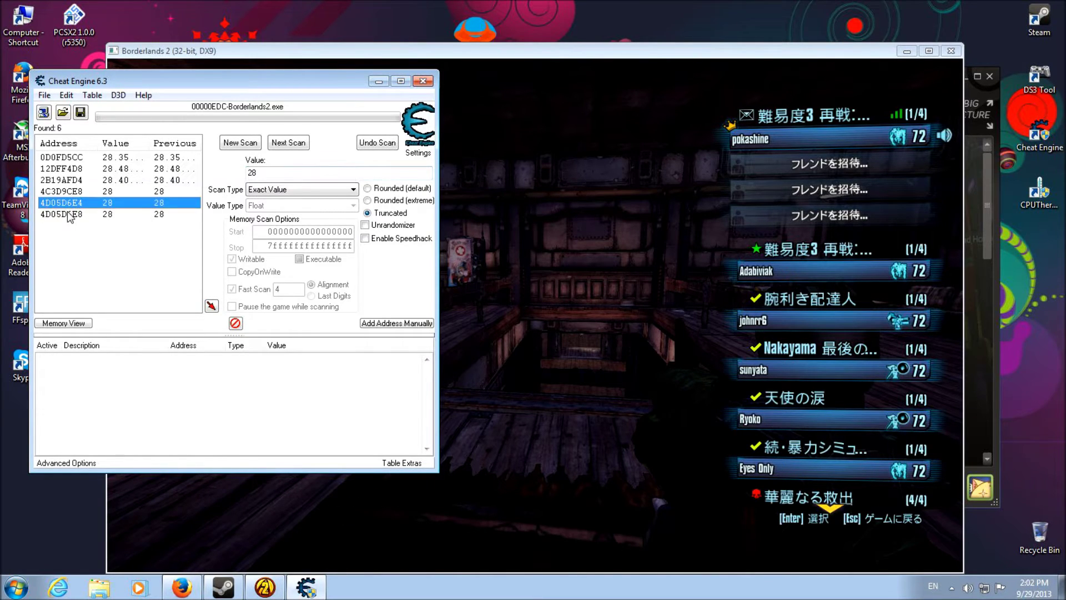
{"action": "left_click", "coordinate": [67, 212]}
{"action": "left_click", "coordinate": [68, 205]}
{"action": "left_click", "coordinate": [68, 212]}
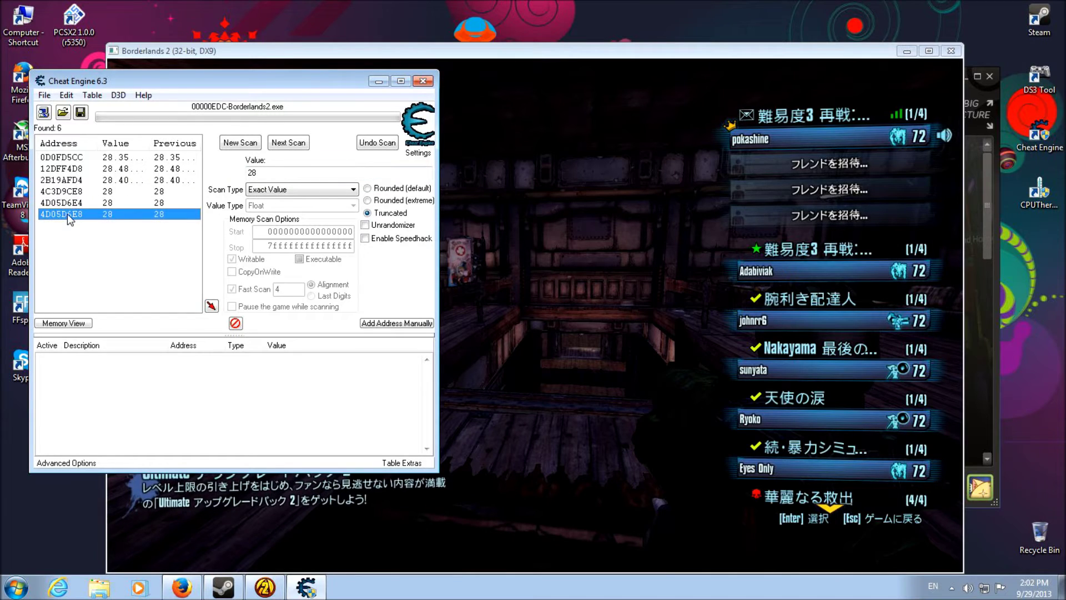
{"action": "left_click", "coordinate": [68, 204]}
{"action": "left_click", "coordinate": [68, 213]}
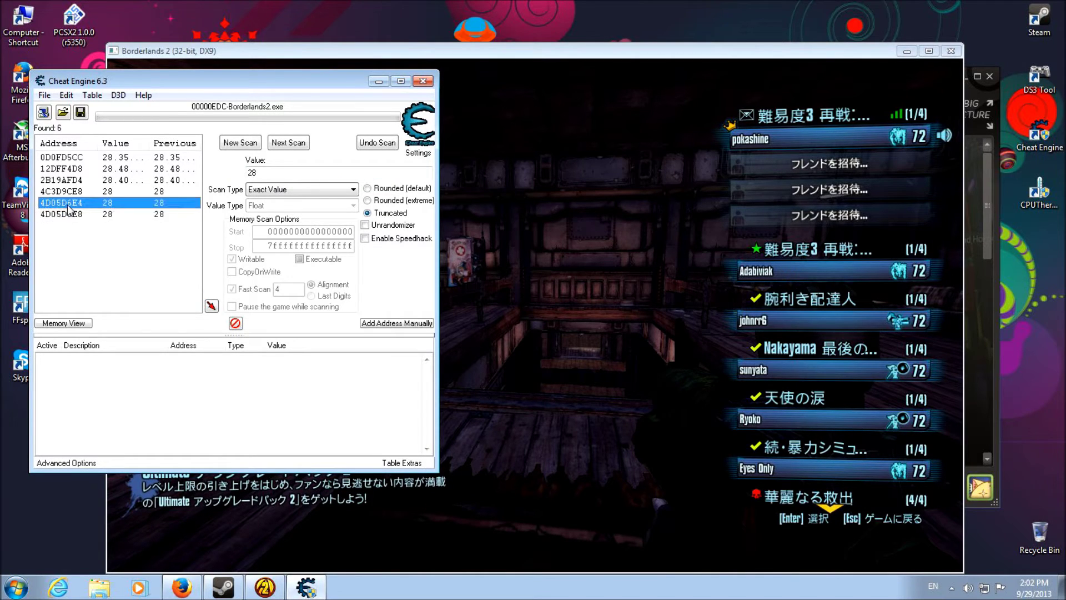
{"action": "left_click", "coordinate": [67, 211]}
Change the value of the found address 4D05D6E4 to 355
{"action": "left_click", "coordinate": [66, 204]}
{"action": "right_click", "coordinate": [116, 207]}
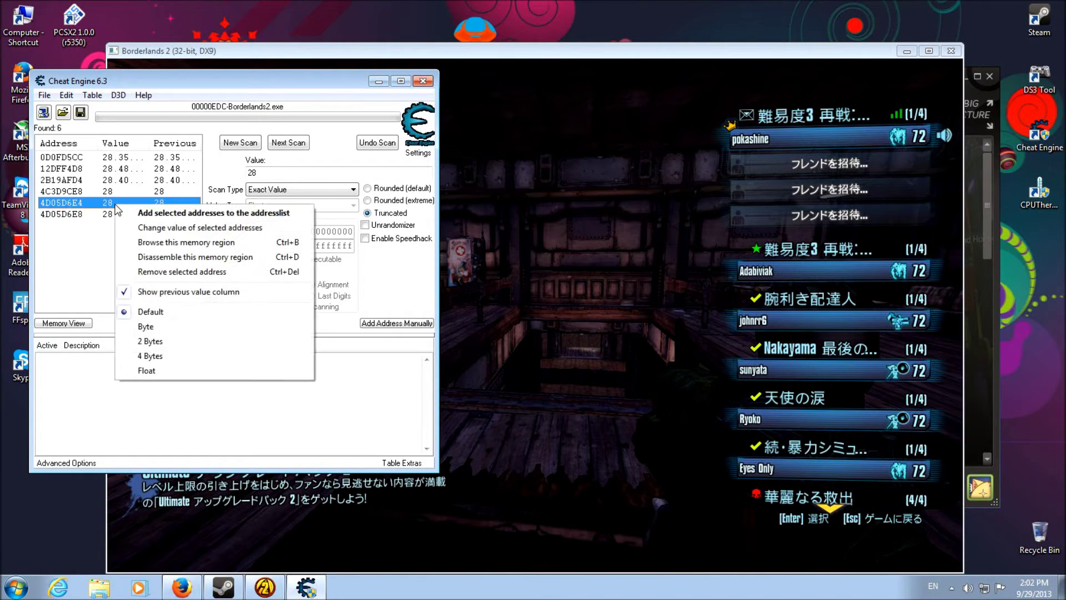
{"action": "left_click", "coordinate": [207, 229]}
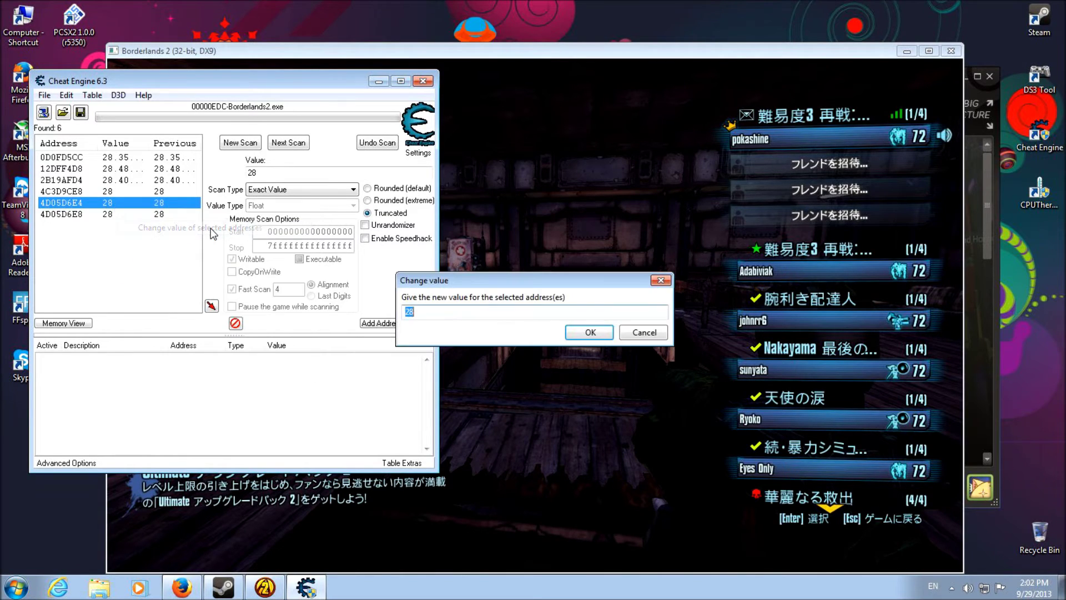
{"action": "type", "text": "355"}
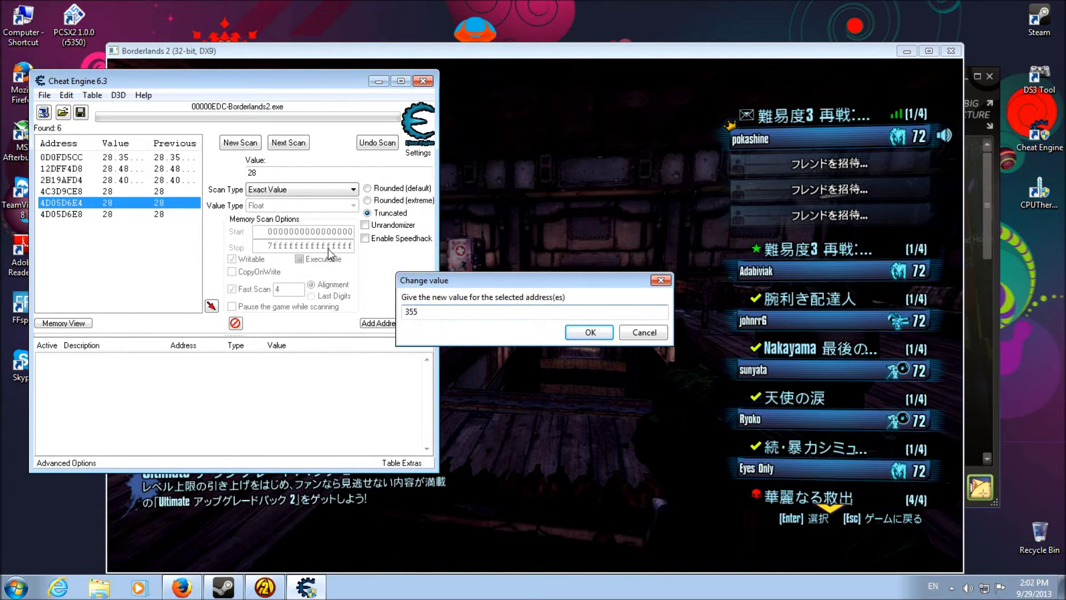
{"action": "key", "text": "Return"}
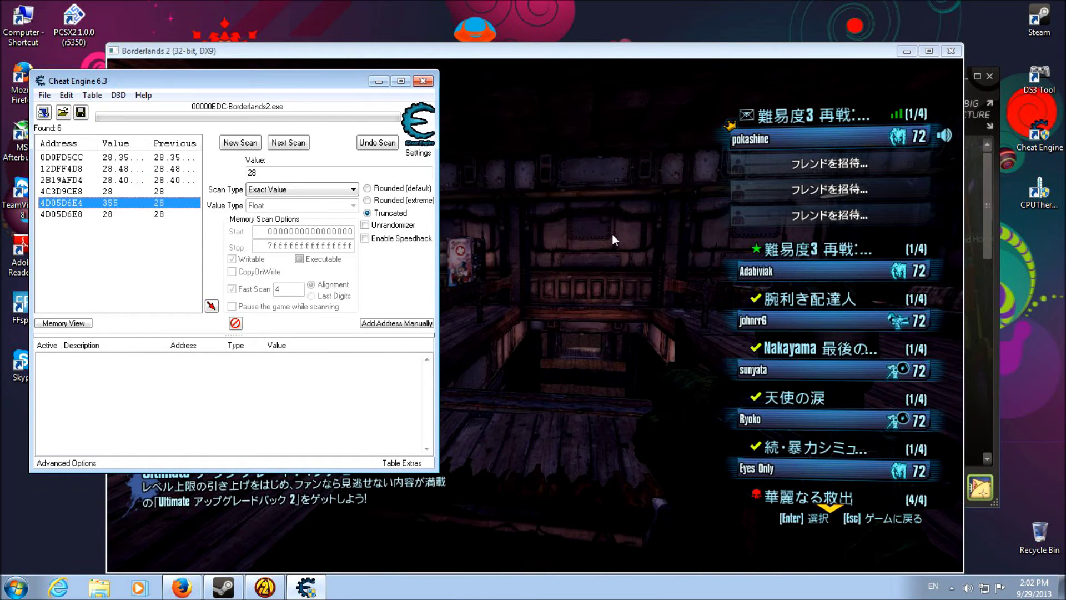
Switch back to Borderlands 2, resume play, fire the shotgun at the bar's enemies with the edited stacks, reload and retreat upstairs
{"action": "left_click", "coordinate": [597, 235]}
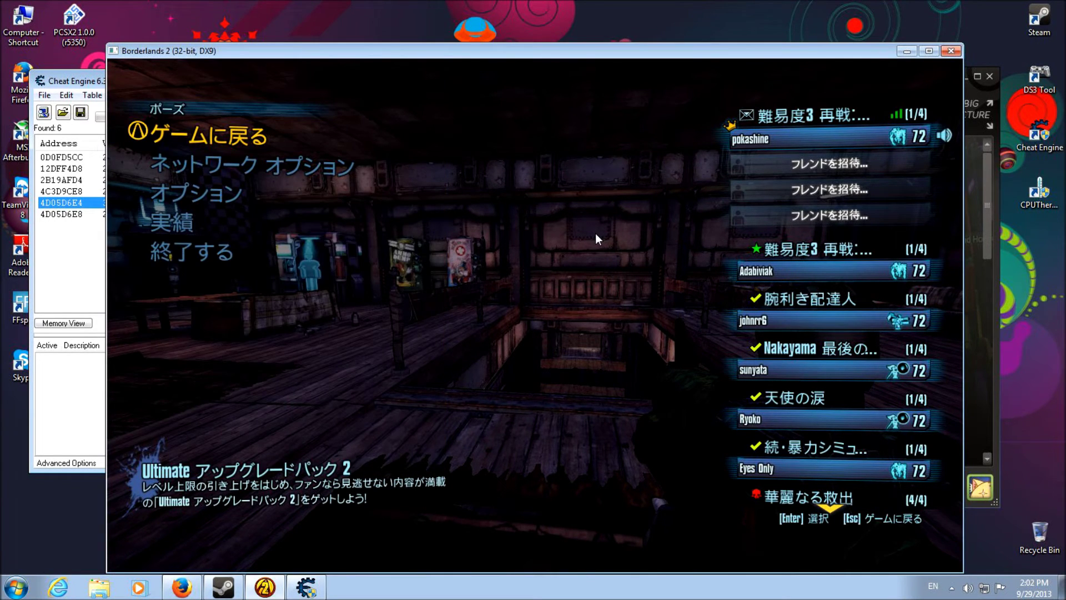
{"action": "key", "text": "Escape"}
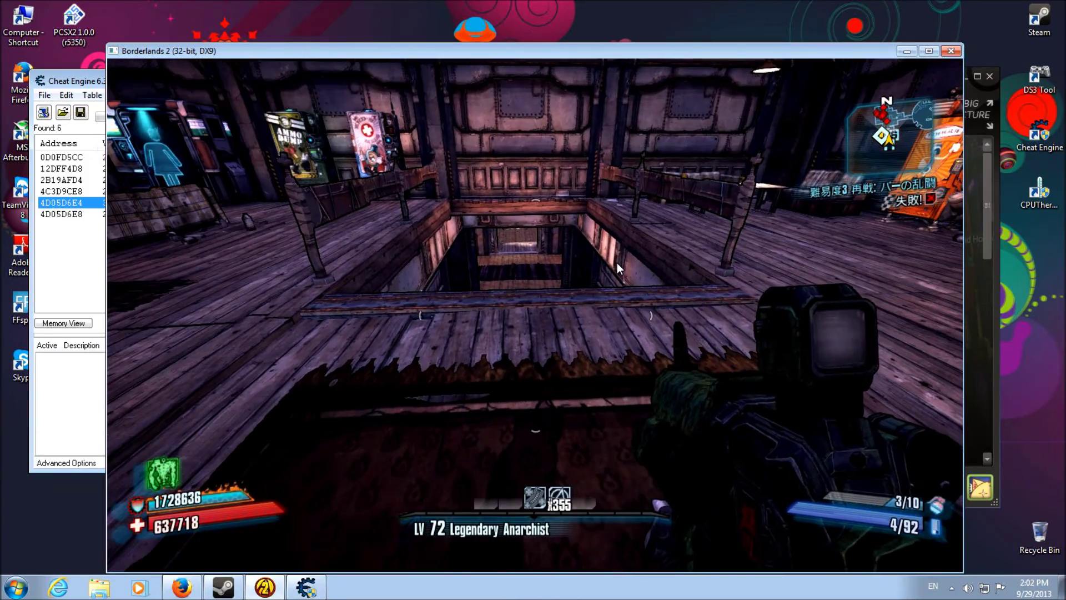
{"action": "key", "text": "w"}
{"action": "key", "text": "w"}
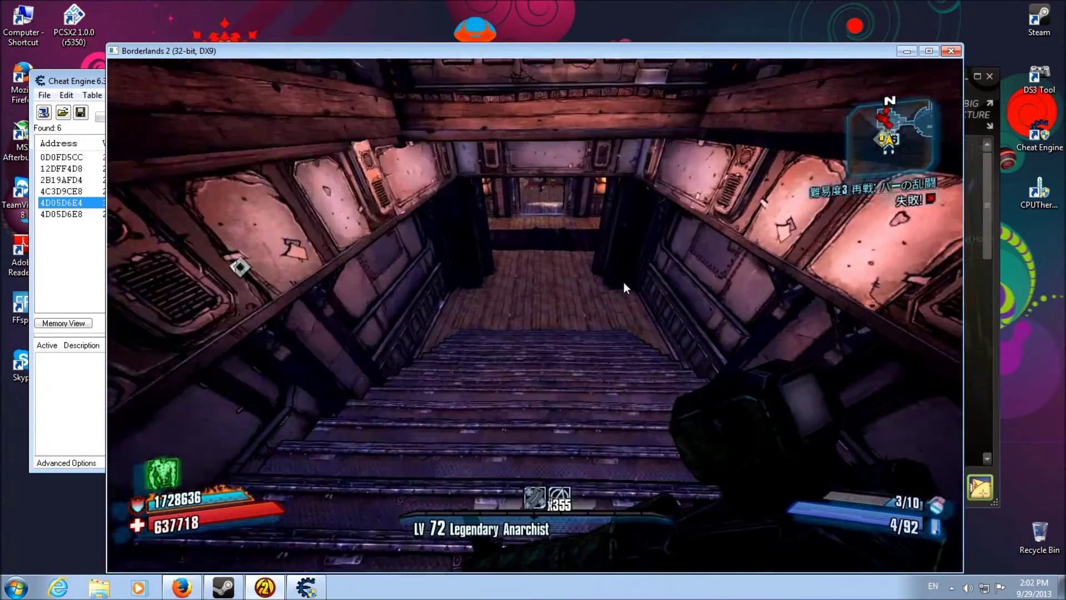
{"action": "key", "text": "w"}
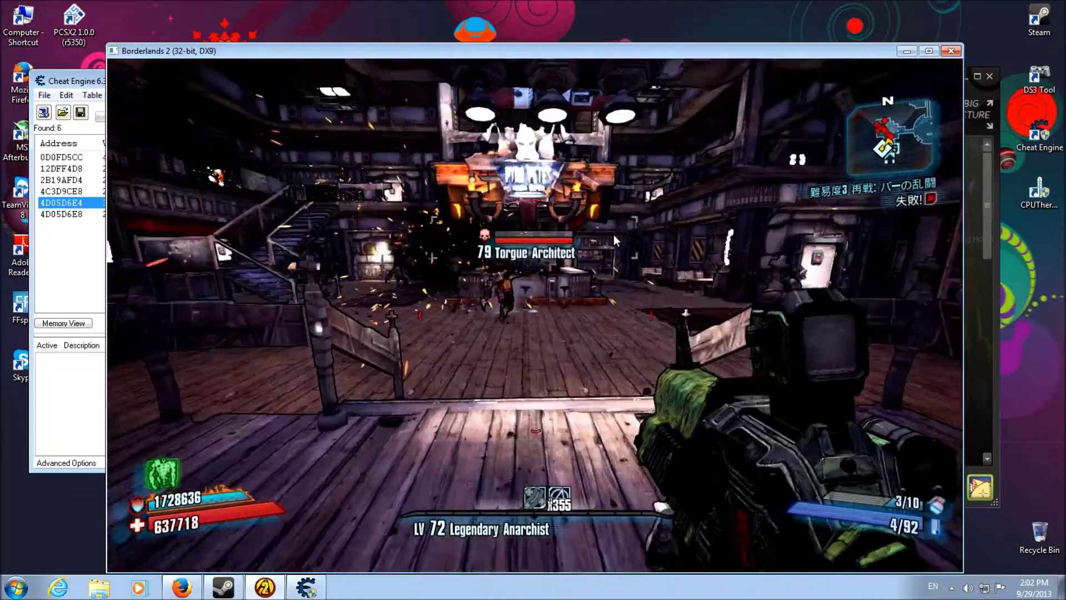
{"action": "left_click", "coordinate": [589, 227]}
{"action": "key", "text": "s"}
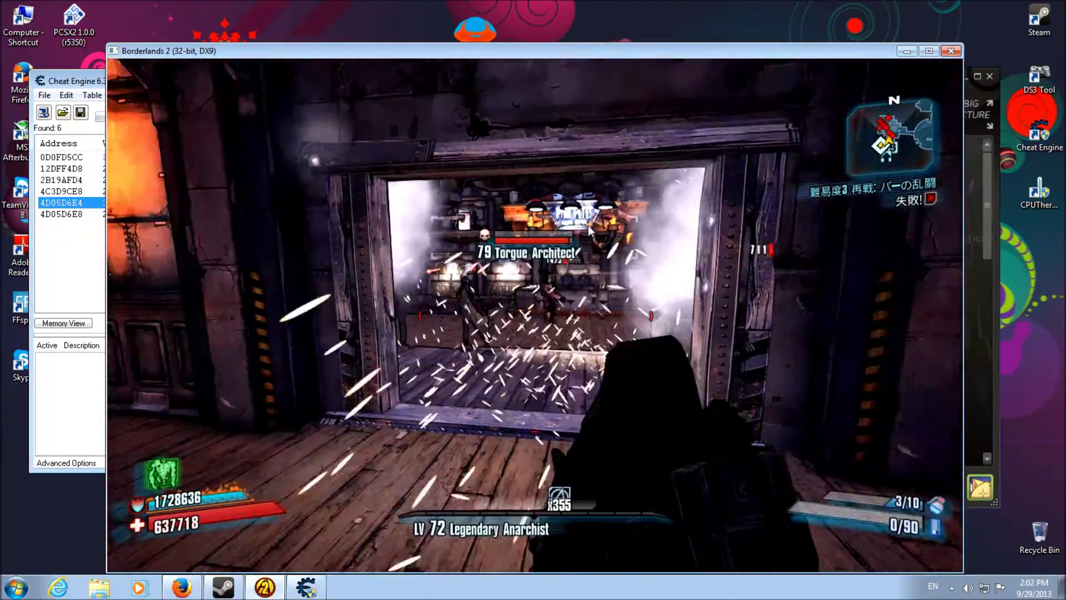
{"action": "key", "text": "w"}
{"action": "key", "text": "w"}
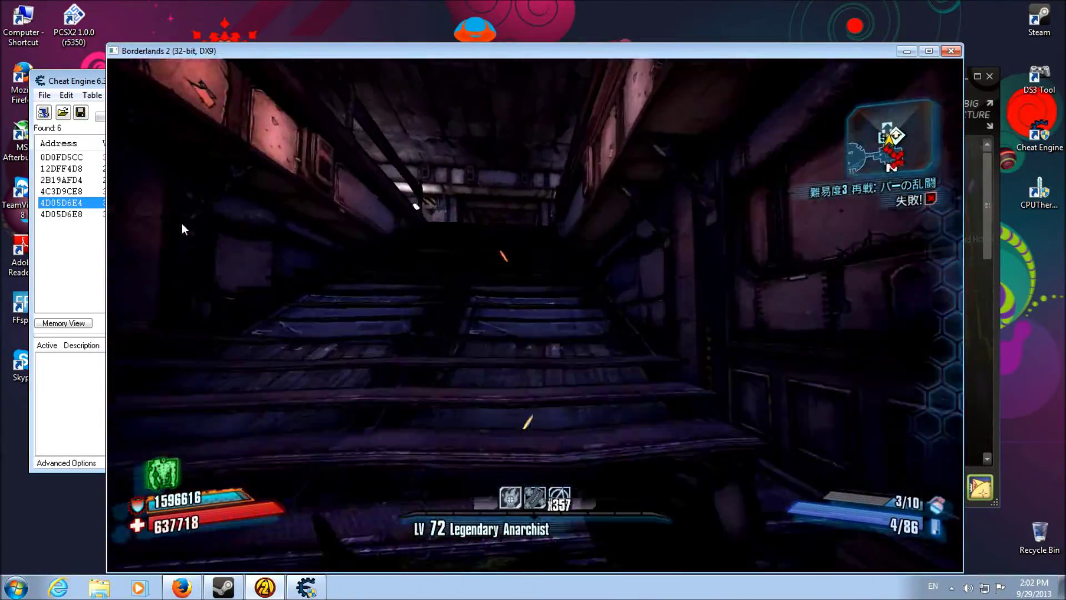
{"action": "key", "text": "w"}
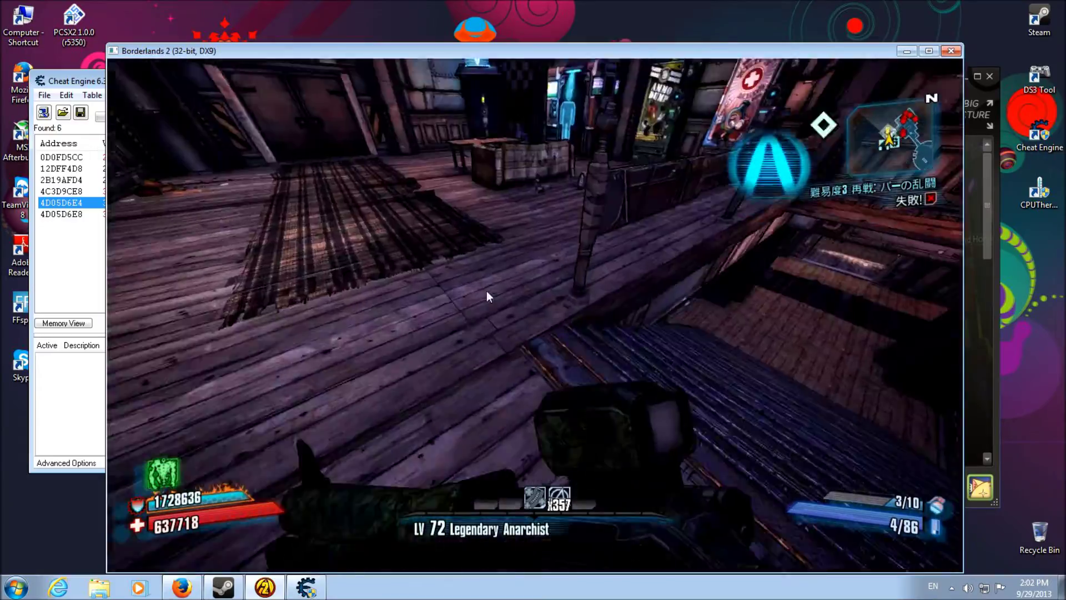
{"action": "key", "text": "w"}
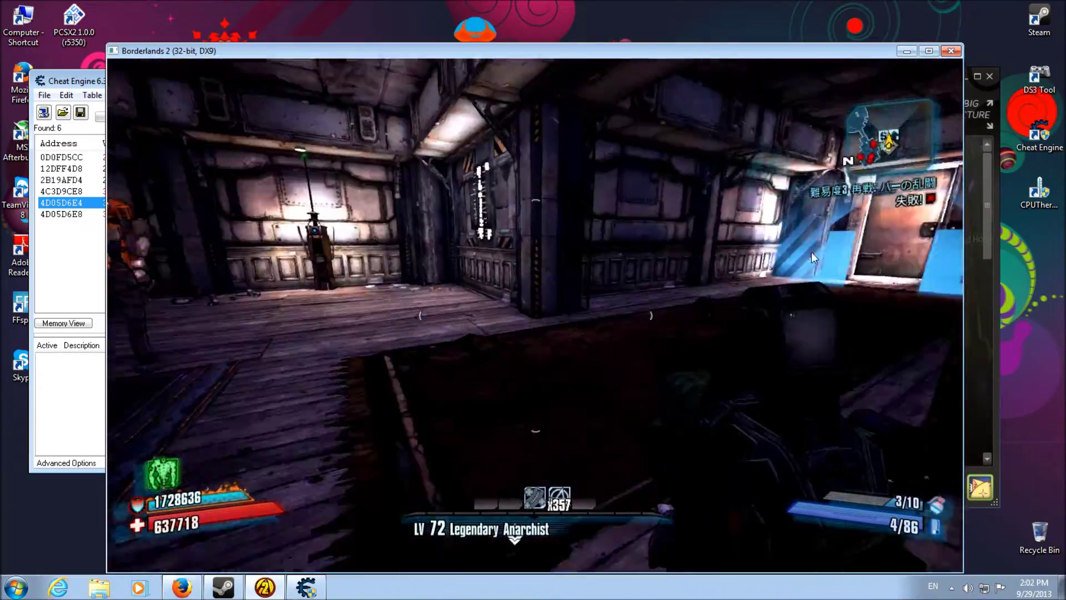
{"action": "key", "text": "w"}
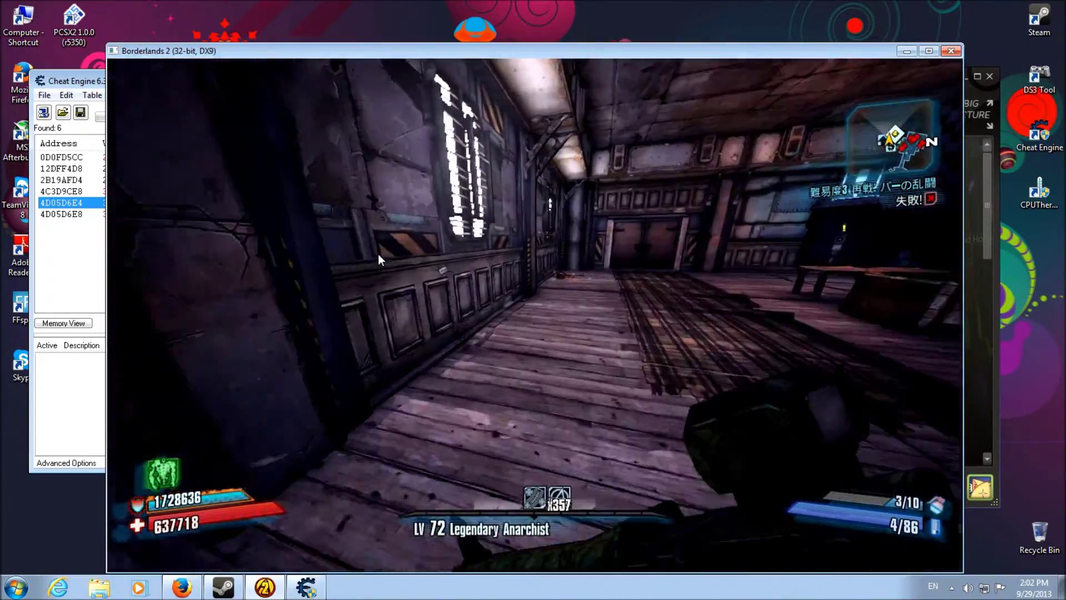
{"action": "key", "text": "w"}
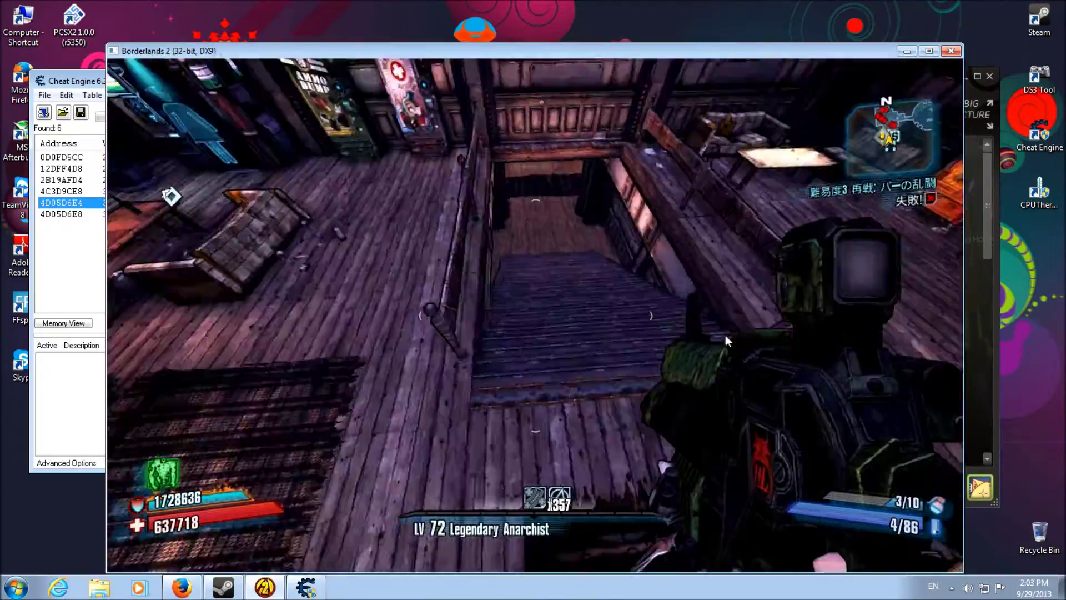
{"action": "key", "text": "w"}
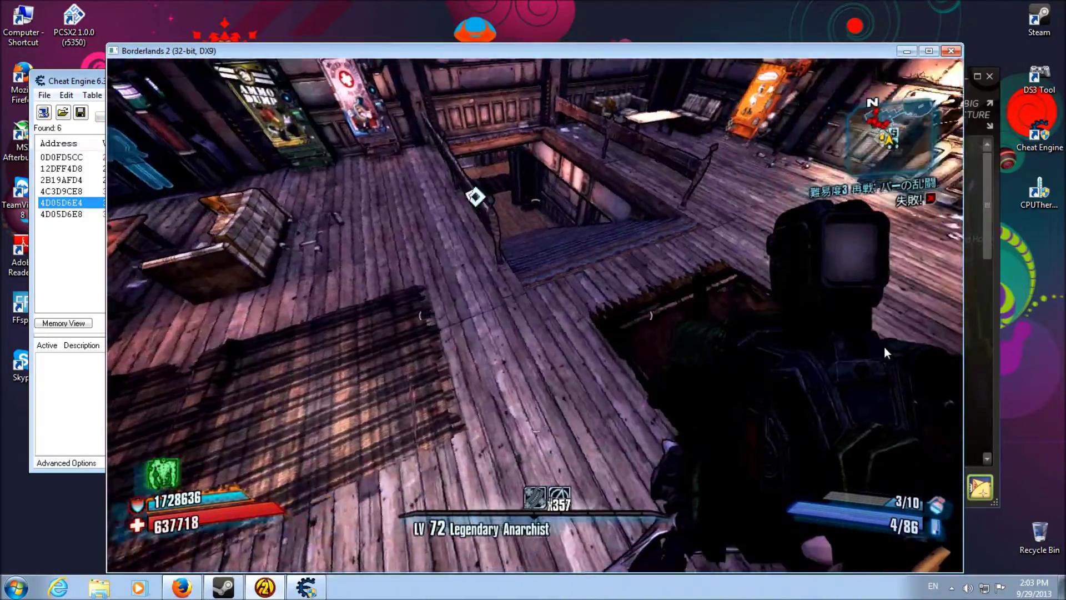
{"action": "key", "text": "s"}
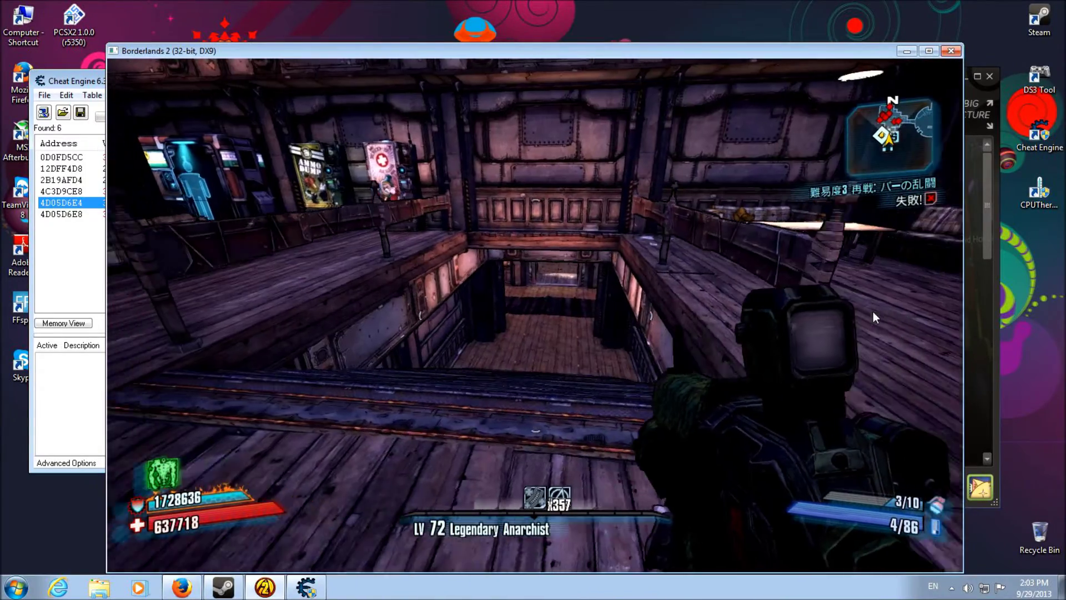
{"action": "key", "text": "s"}
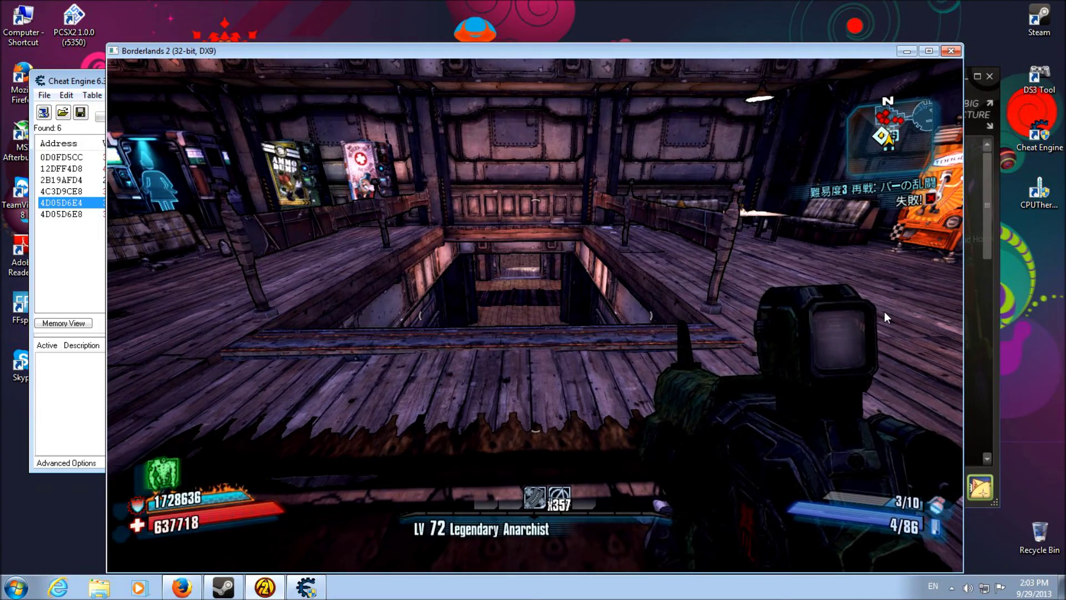
{"action": "key", "text": "w"}
{"action": "key", "text": "w"}
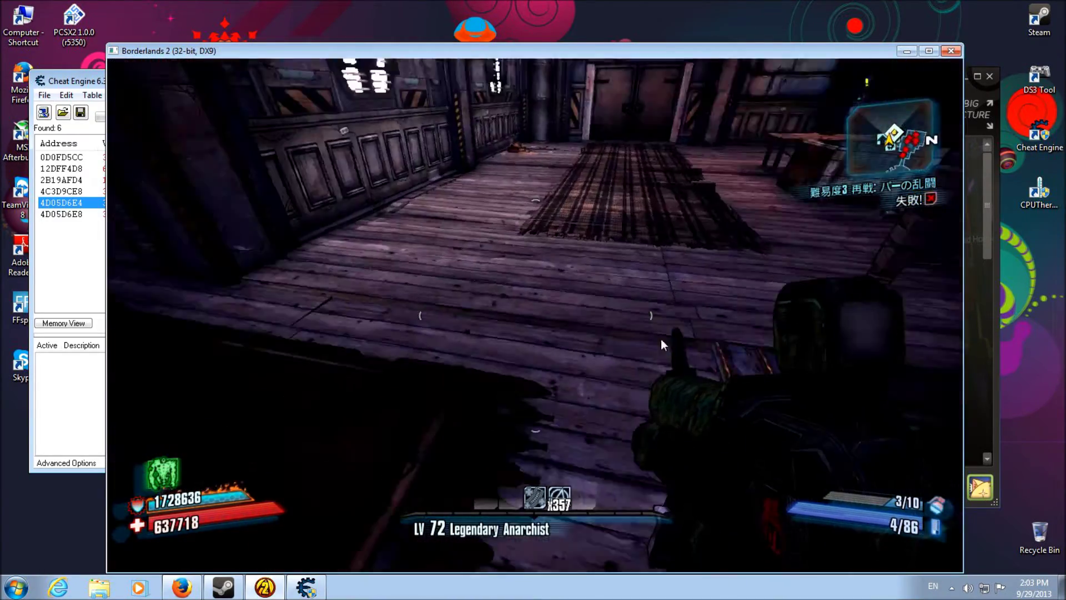
{"action": "key", "text": "w"}
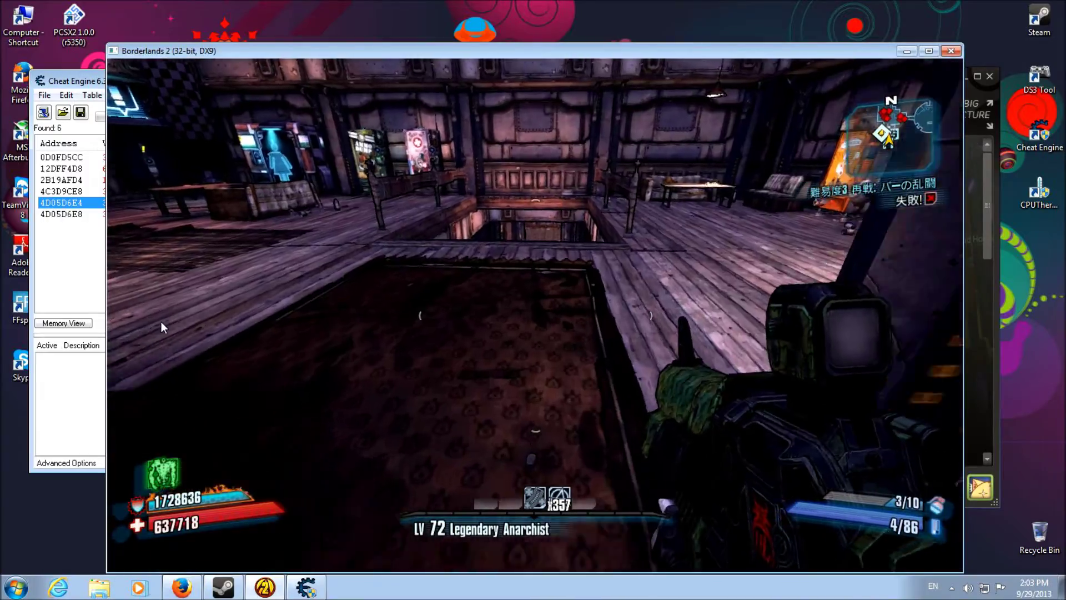
{"action": "key", "text": "w"}
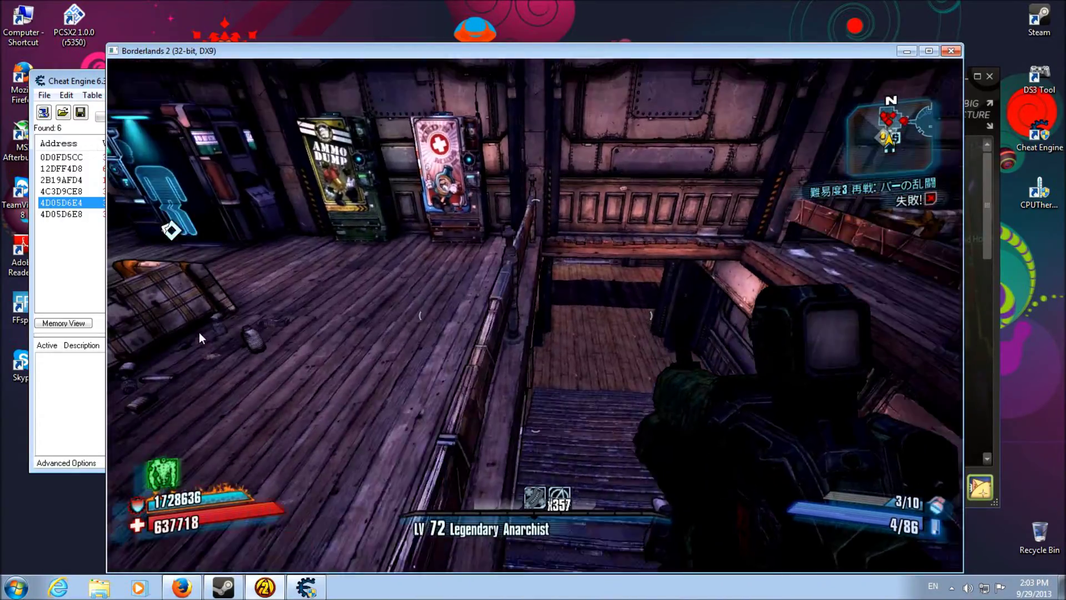
{"action": "key", "text": "w"}
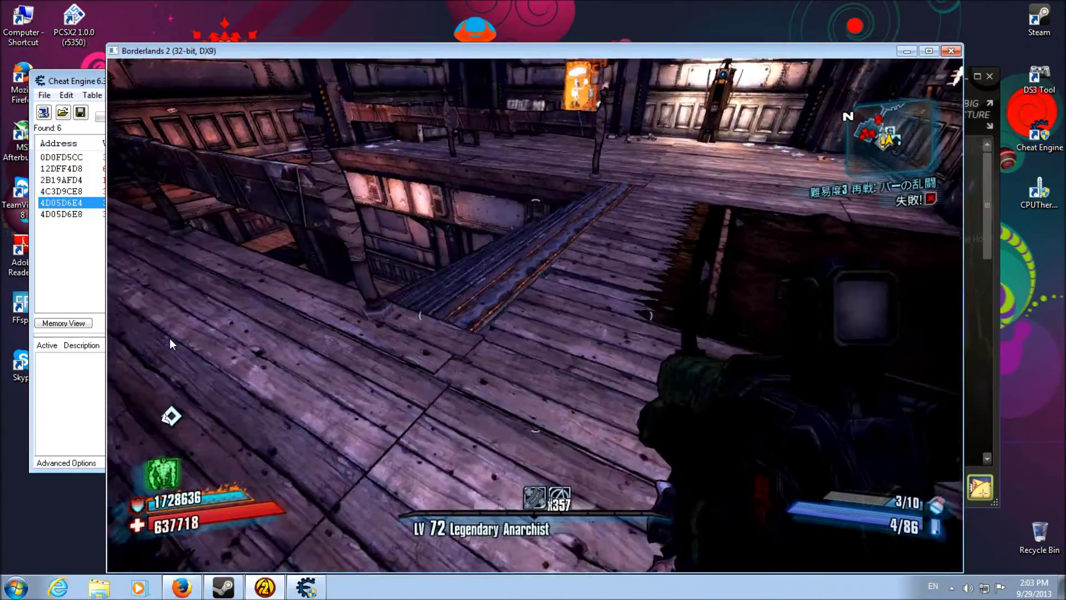
{"action": "key", "text": "w"}
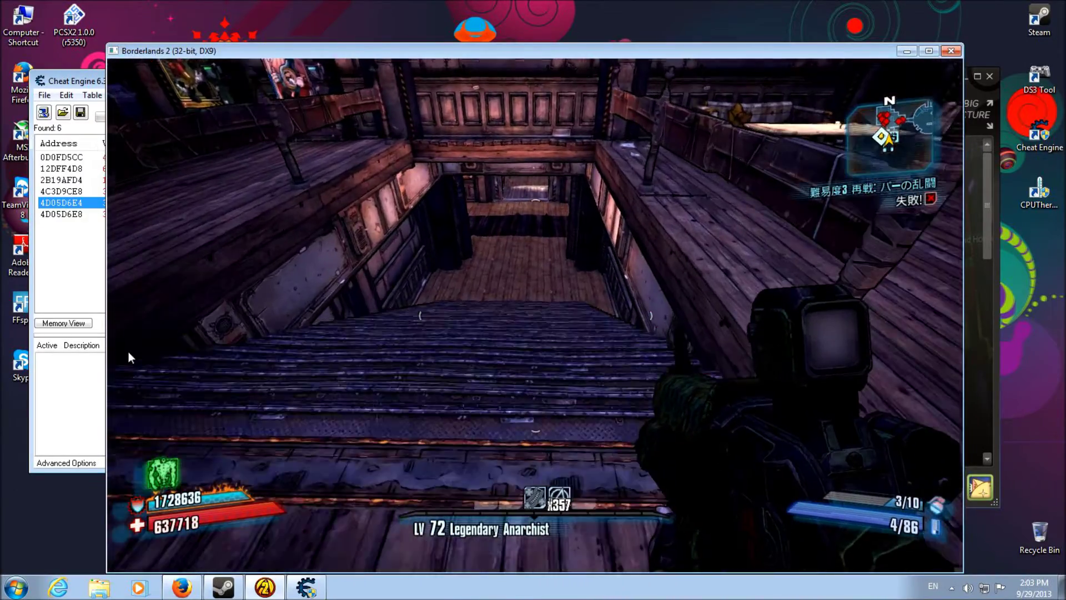
{"action": "key", "text": "s"}
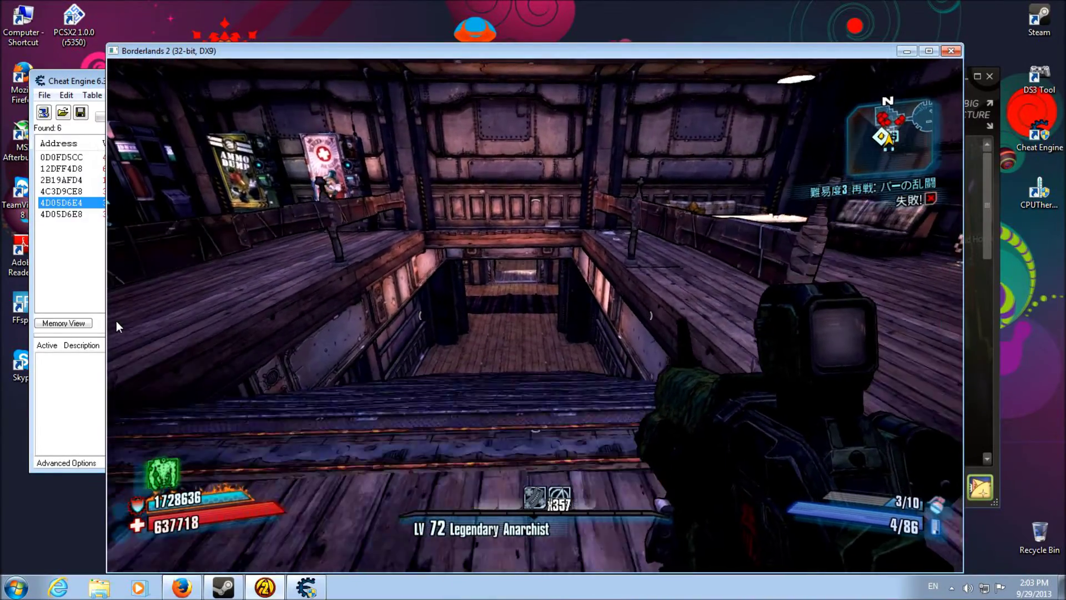
{"action": "key", "text": "s"}
{"action": "key", "text": "w"}
{"action": "key", "text": "s"}
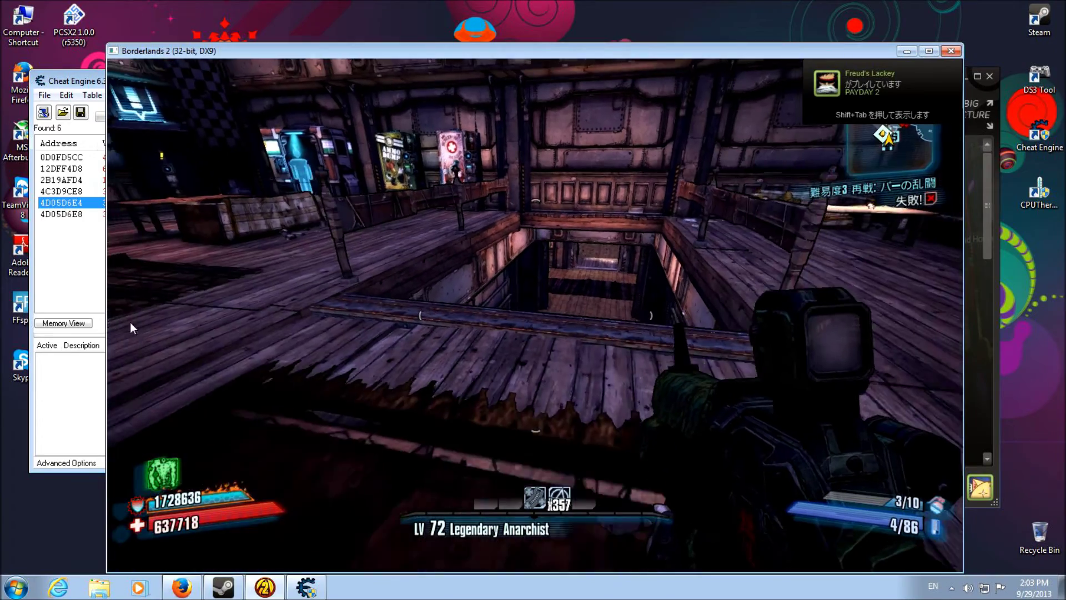
{"action": "key", "text": "w"}
{"action": "key", "text": "w"}
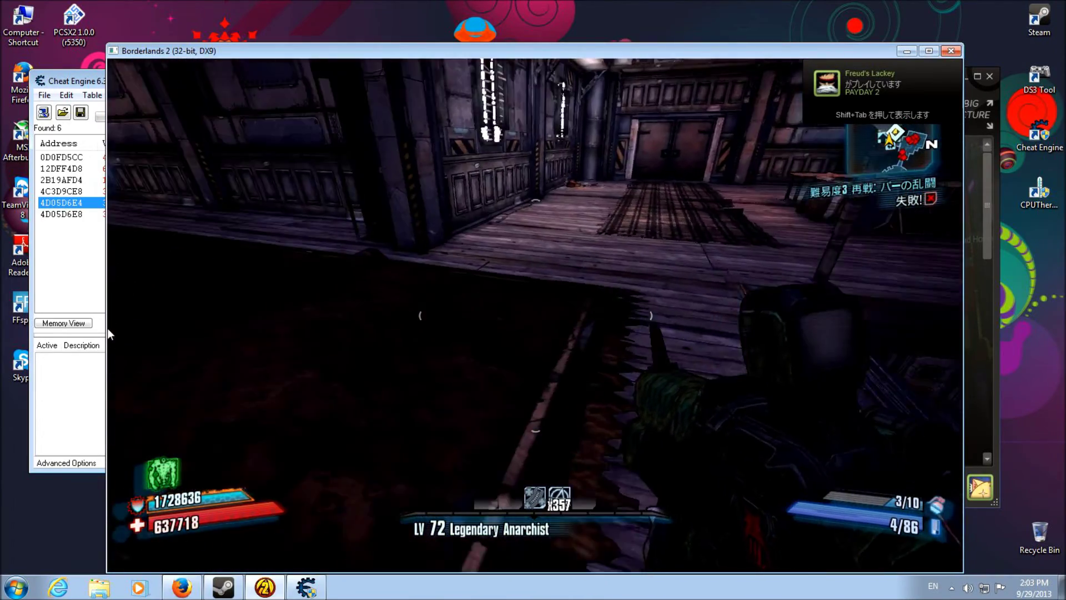